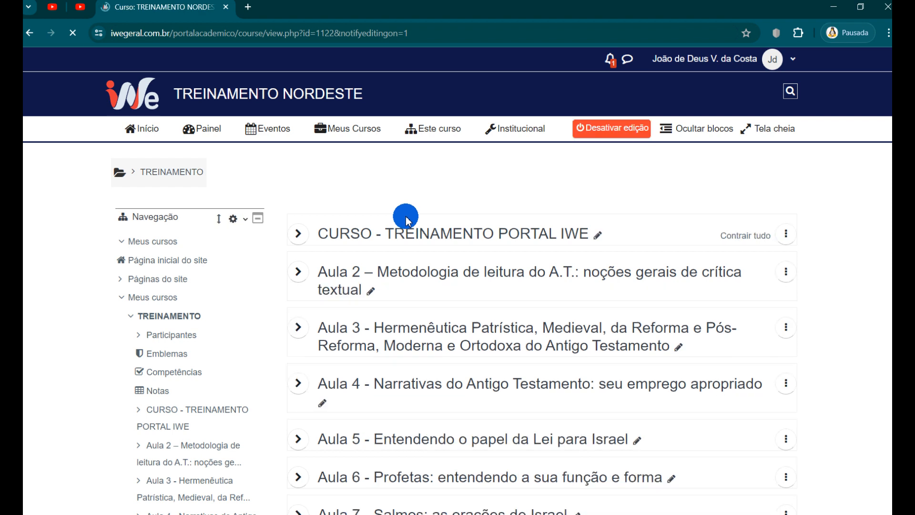
Add a new Questionário activity to the section Aula 2 – Metodologia de leitura do A.T
scroll(359, 241, "down", 3)
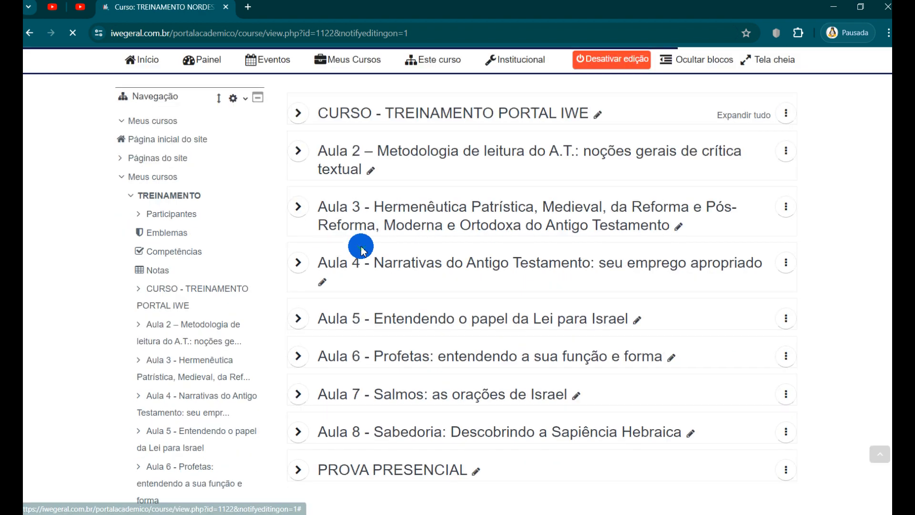
left_click(301, 155)
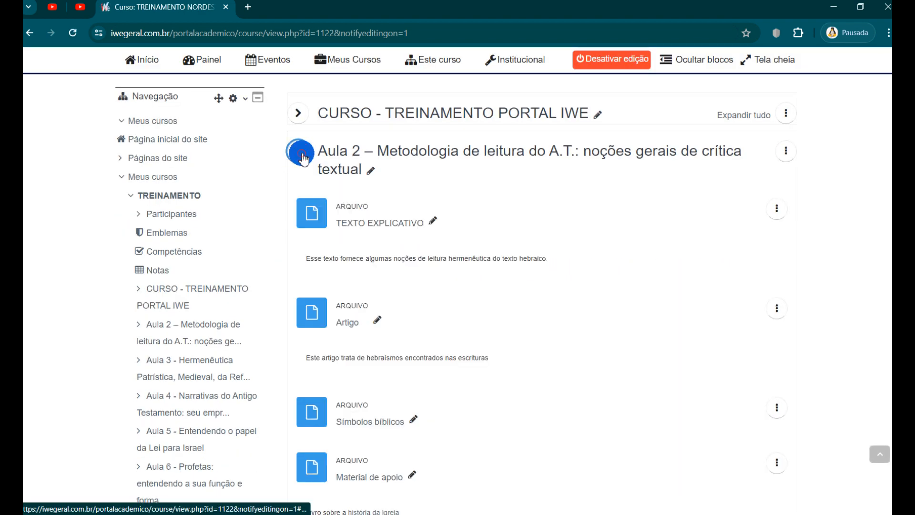
scroll(360, 237, "down", 8)
scroll(360, 270, "down", 5)
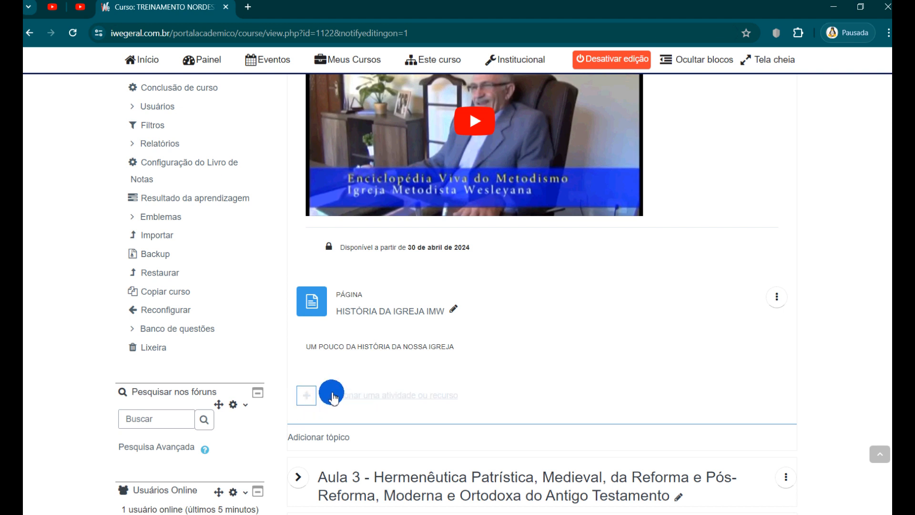
left_click(329, 398)
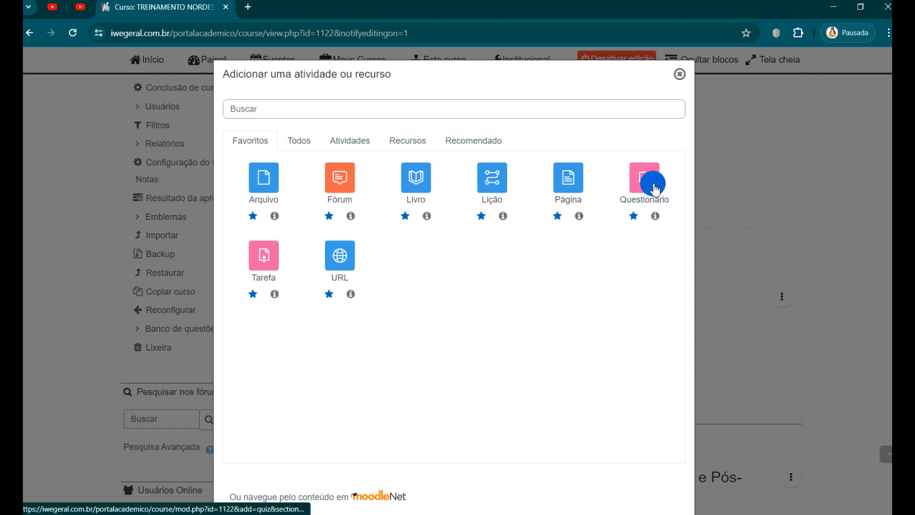
left_click(652, 218)
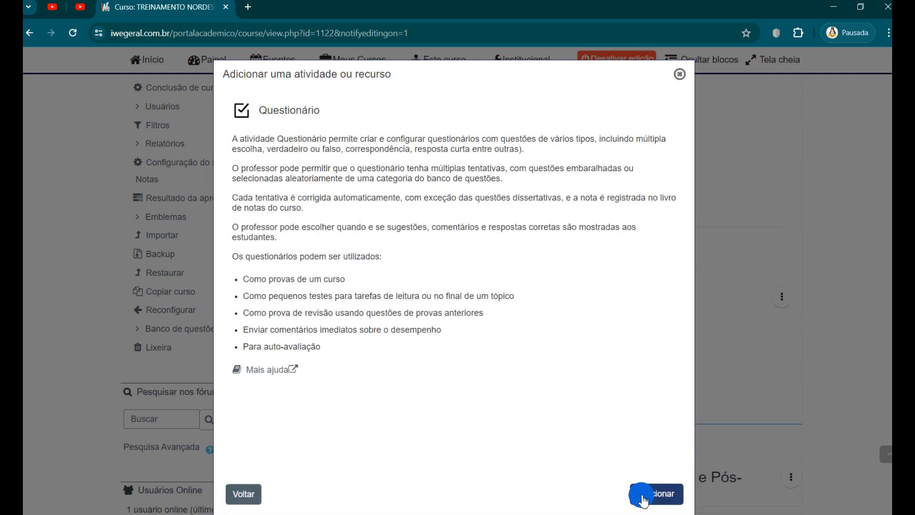
left_click(243, 493)
left_click(644, 180)
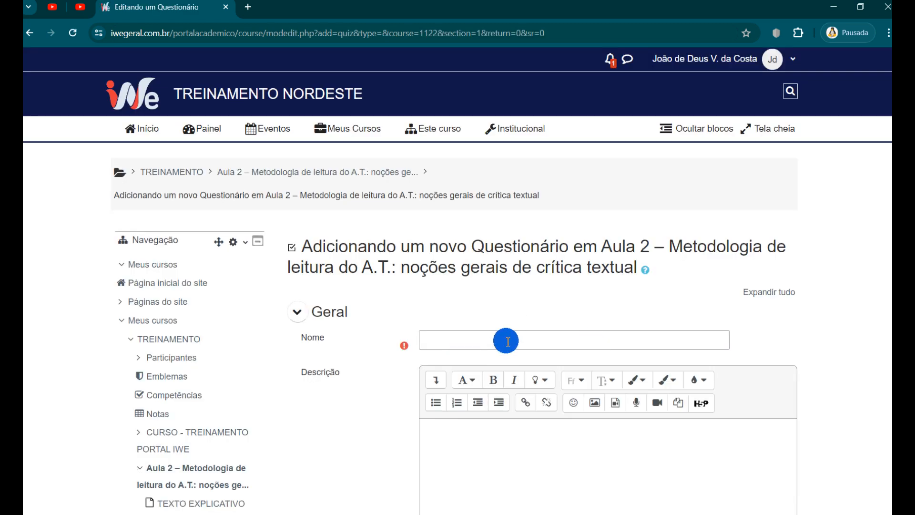
Name the new questionnaire "Questões diversas"
left_click(506, 342)
scroll(506, 341, "down", 6)
scroll(507, 341, "up", 4)
left_click(481, 221)
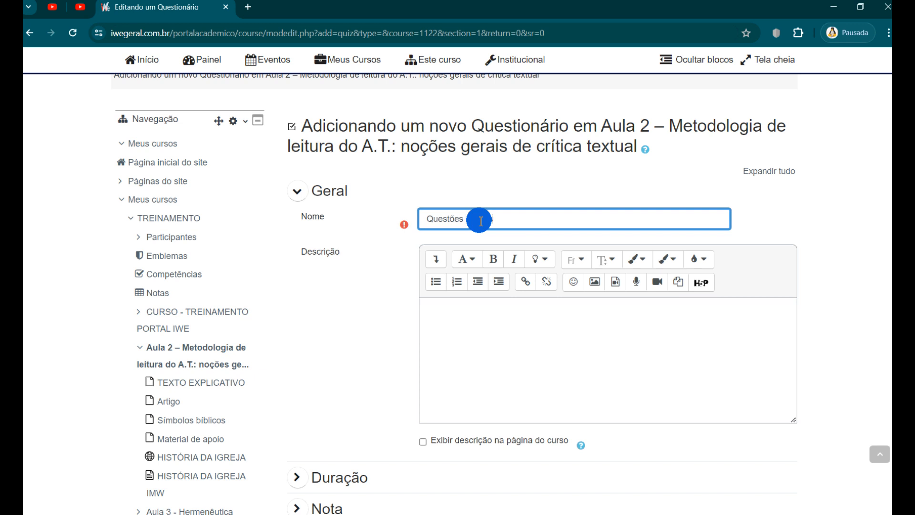
Enter "Avaliação bimestral....." as the questionnaire's description and enable showing the description on the course page
left_click(533, 334)
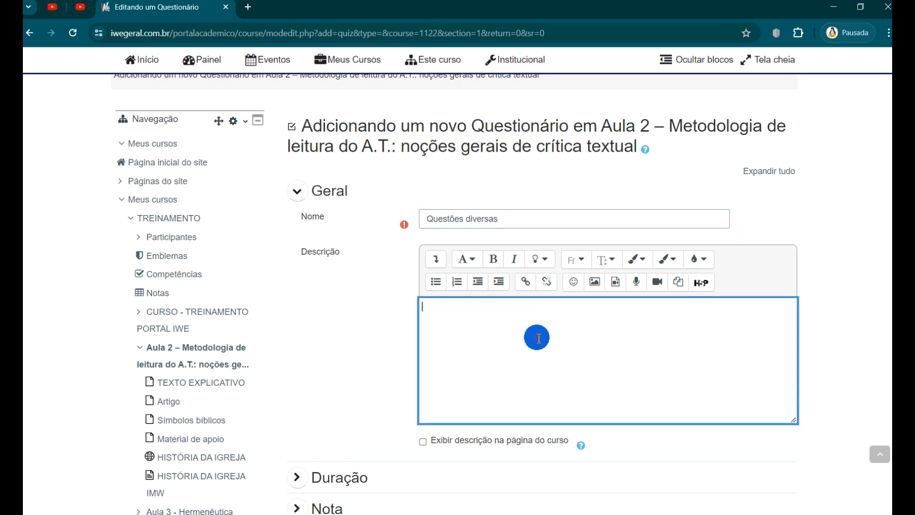
scroll(537, 334, "down", 1)
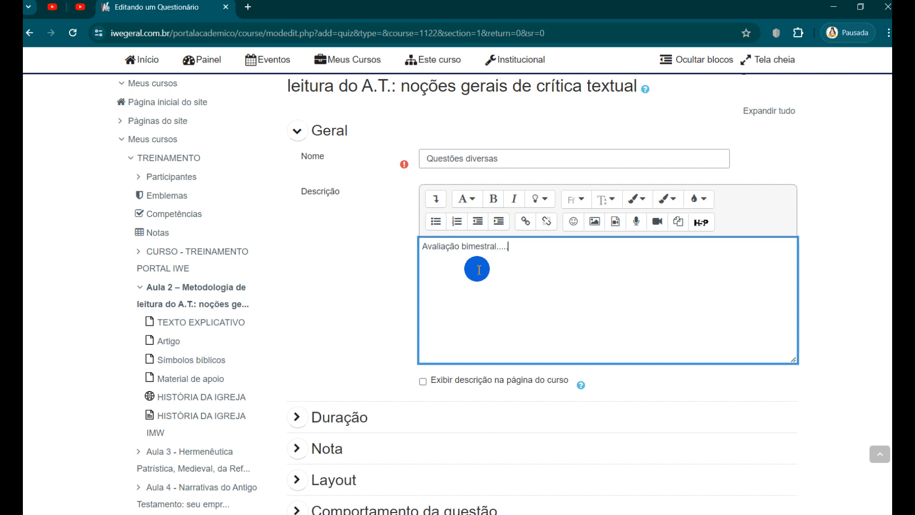
left_click(423, 382)
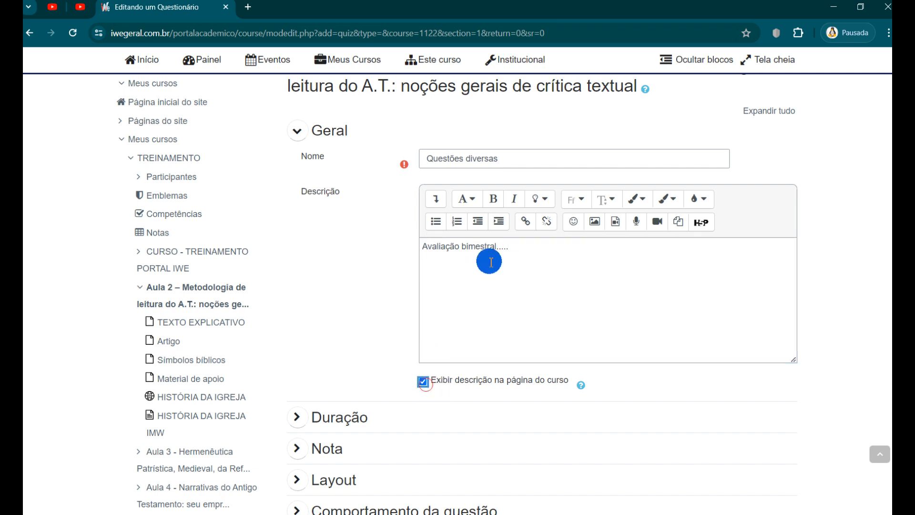
left_click(529, 251)
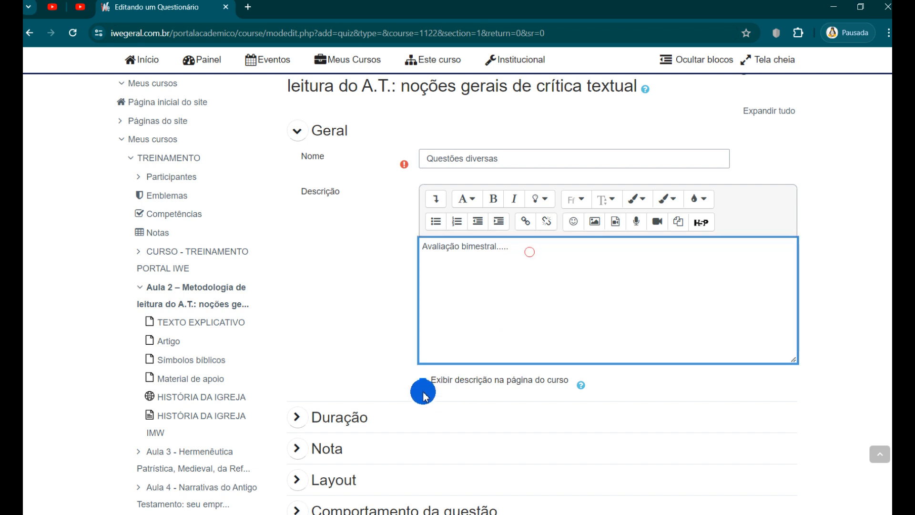
left_click(550, 252)
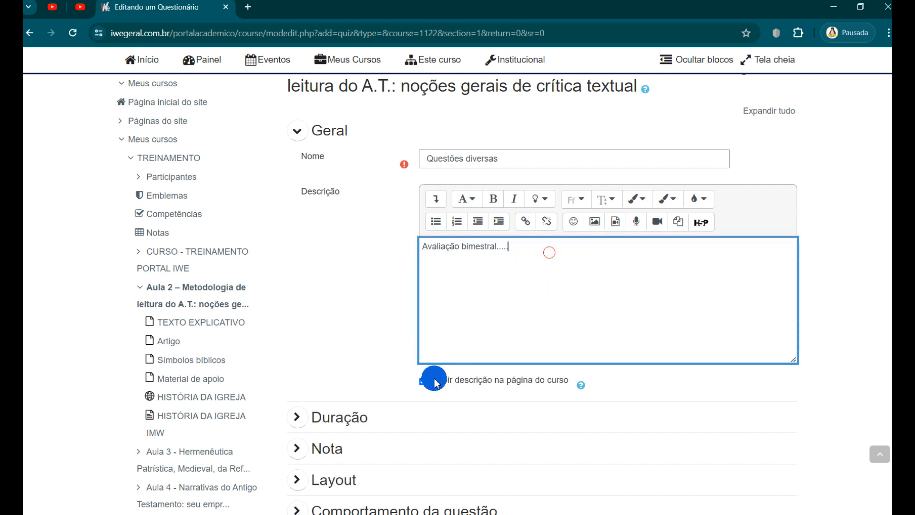
left_click(502, 274)
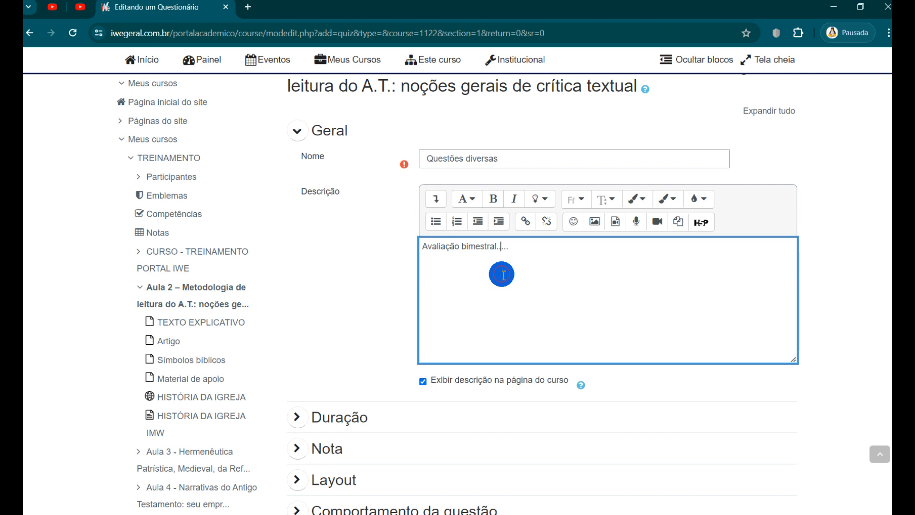
left_click(515, 295)
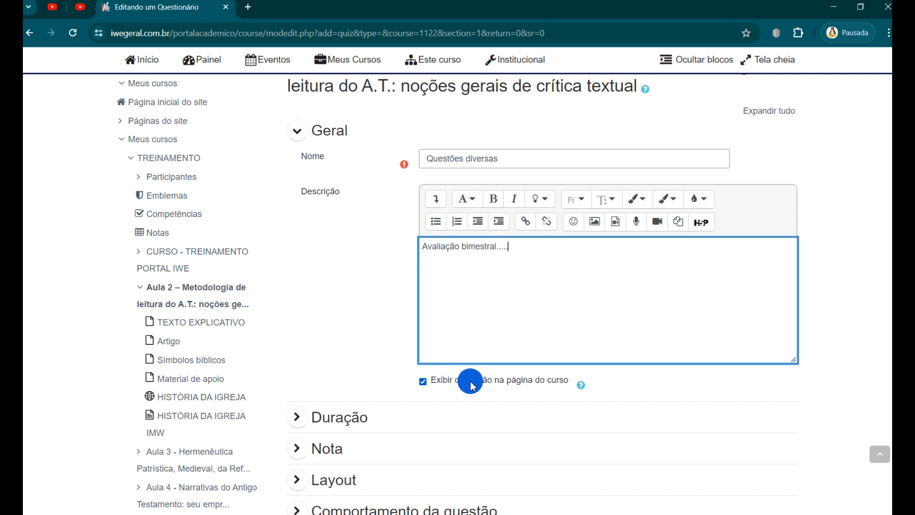
Enable the questionnaire's opening date in the Duração settings and set its day to 27 (abril 2024)
scroll(471, 385, "down", 3)
left_click(312, 305)
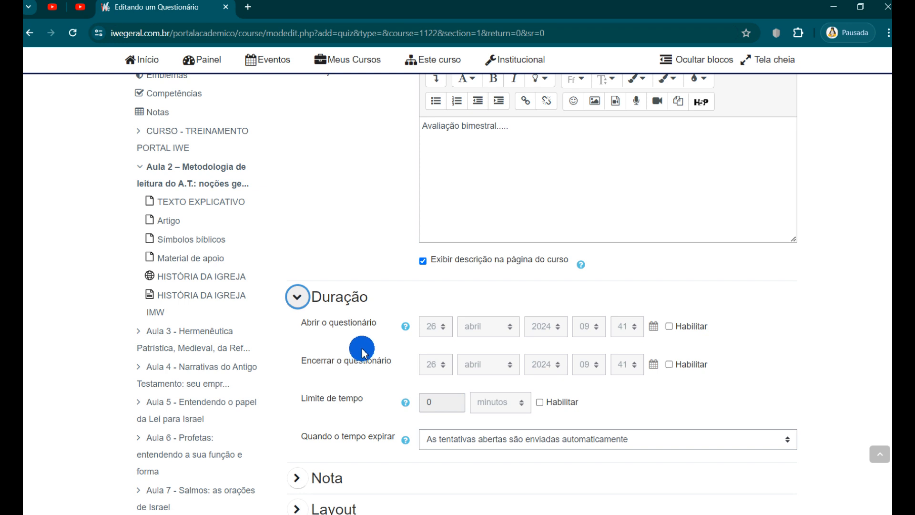
scroll(355, 352, "down", 1)
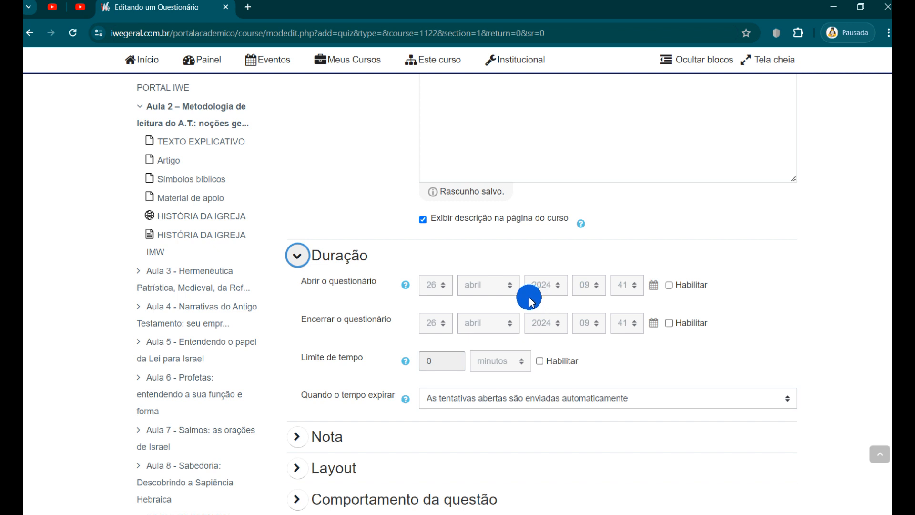
left_click(669, 285)
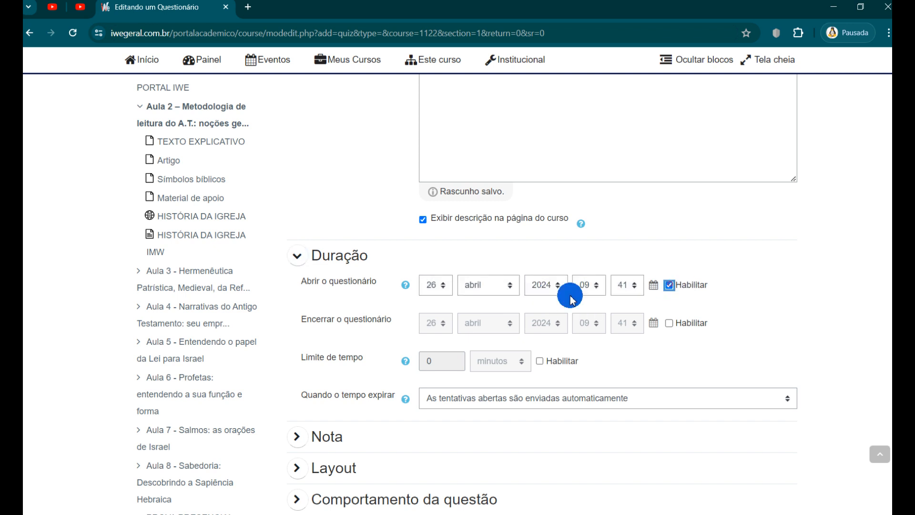
left_click(436, 284)
scroll(438, 509, "down", 1)
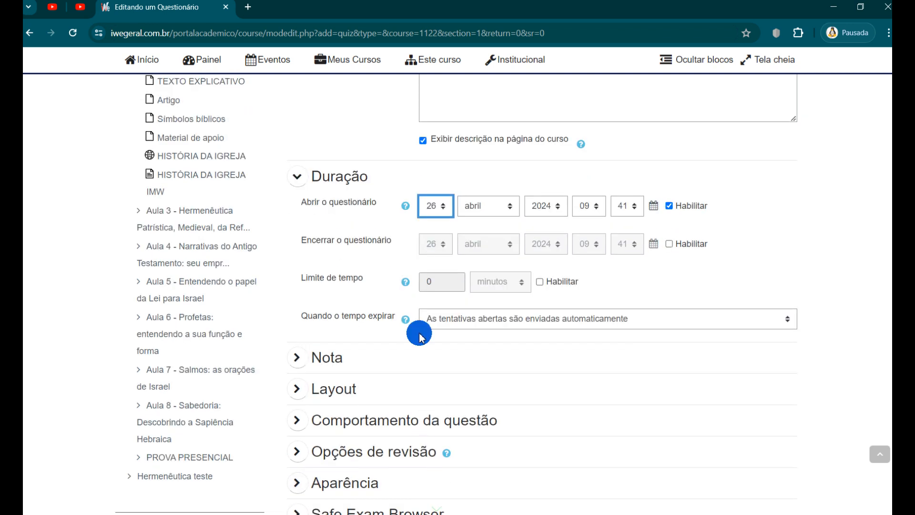
left_click(435, 206)
scroll(451, 343, "down", 2)
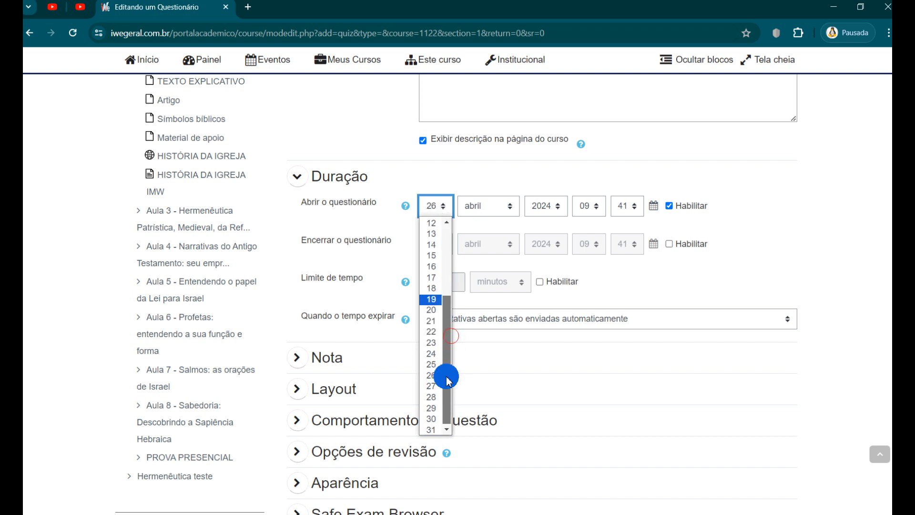
left_click(433, 386)
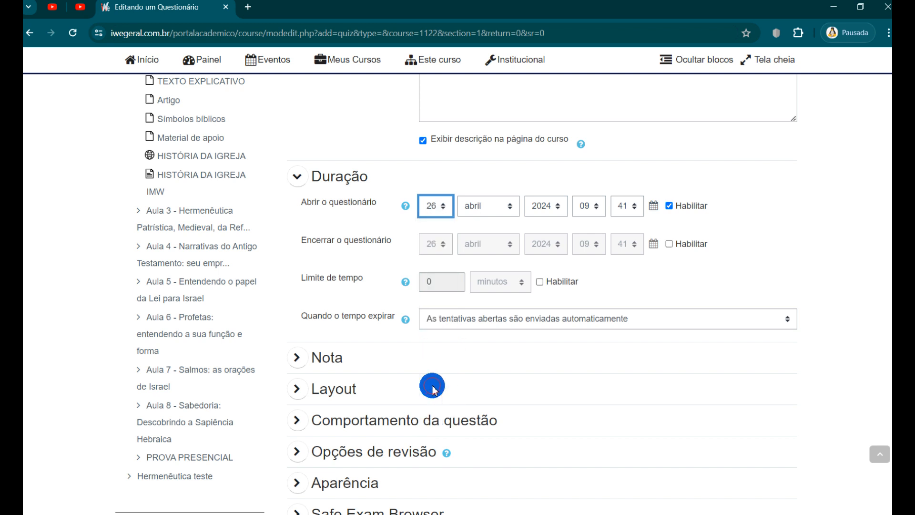
Set the questionnaire's opening time to 00:00
left_click(590, 206)
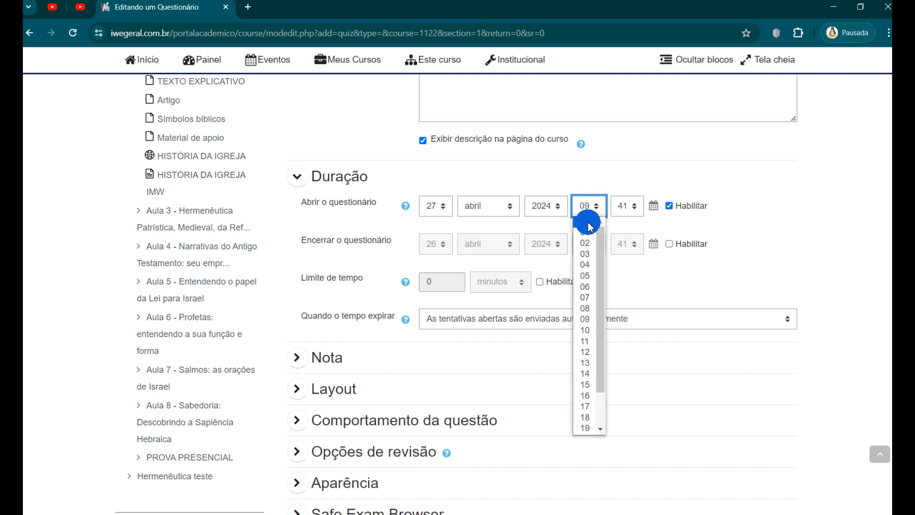
left_click(590, 225)
left_click(621, 209)
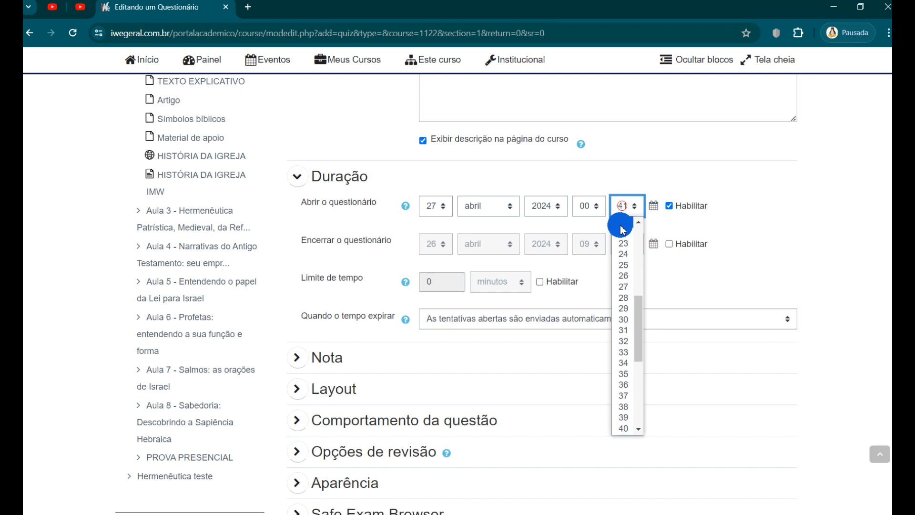
scroll(622, 230, "up", 5)
left_click(622, 225)
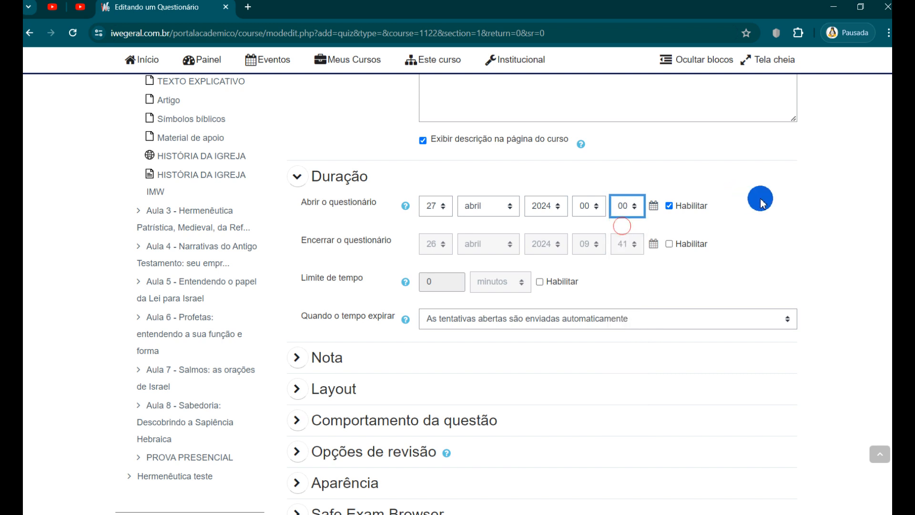
Enable the questionnaire's closing date and set its day to 27, keeping abril 2024
left_click(437, 248)
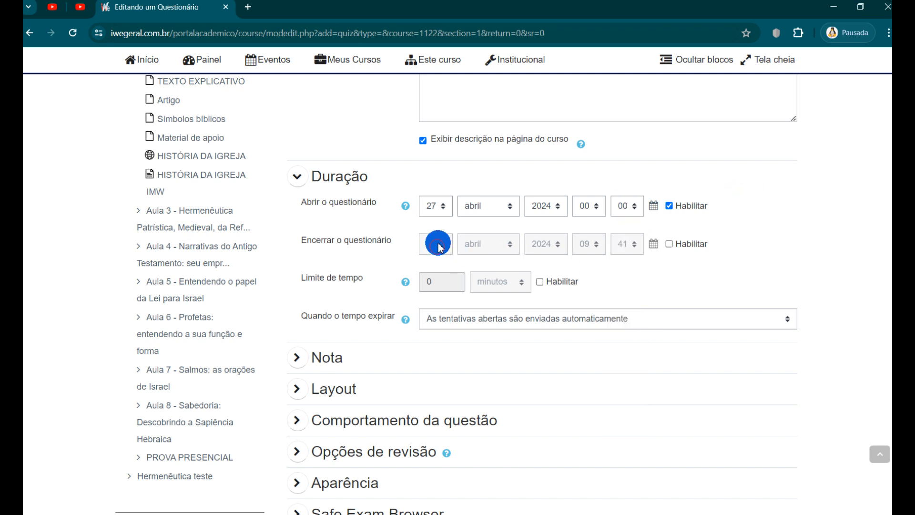
left_click(666, 242)
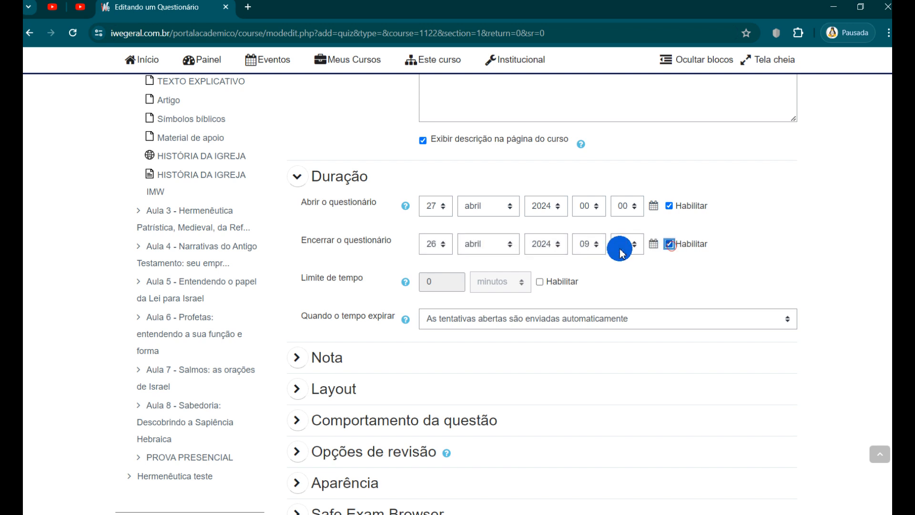
left_click(434, 247)
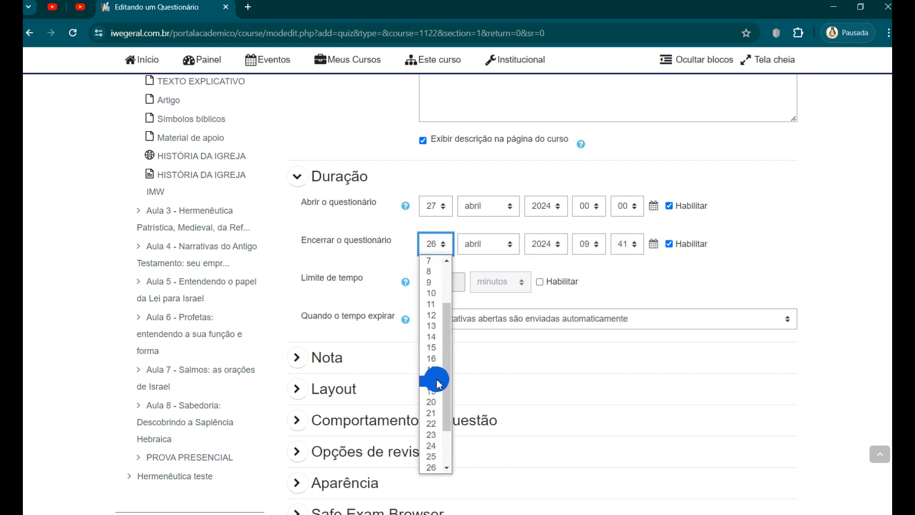
scroll(439, 396, "down", 2)
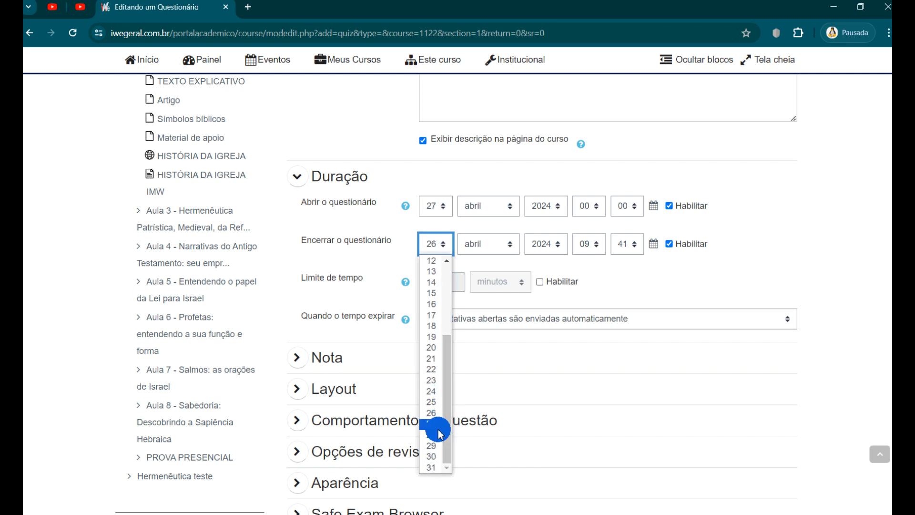
left_click(435, 424)
left_click(490, 253)
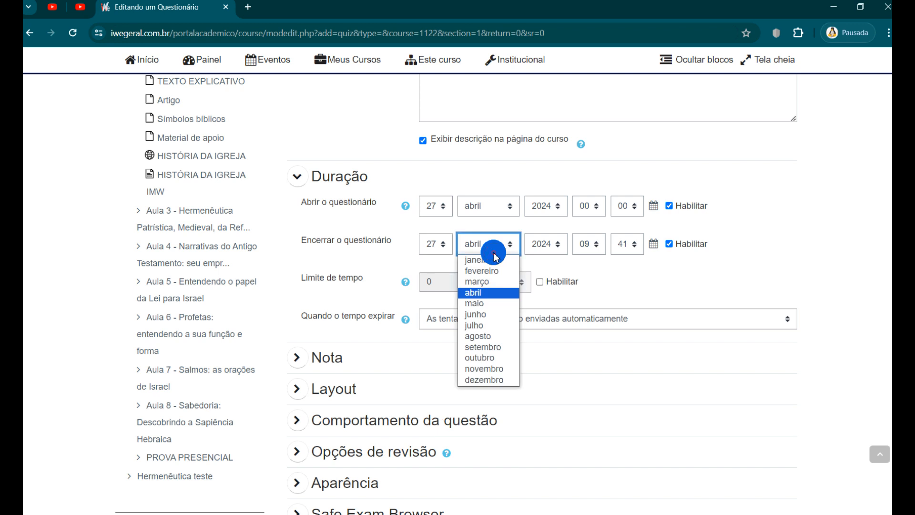
left_click(709, 303)
Set the questionnaire's closing time to 23:59
left_click(633, 242)
scroll(631, 372, "down", 5)
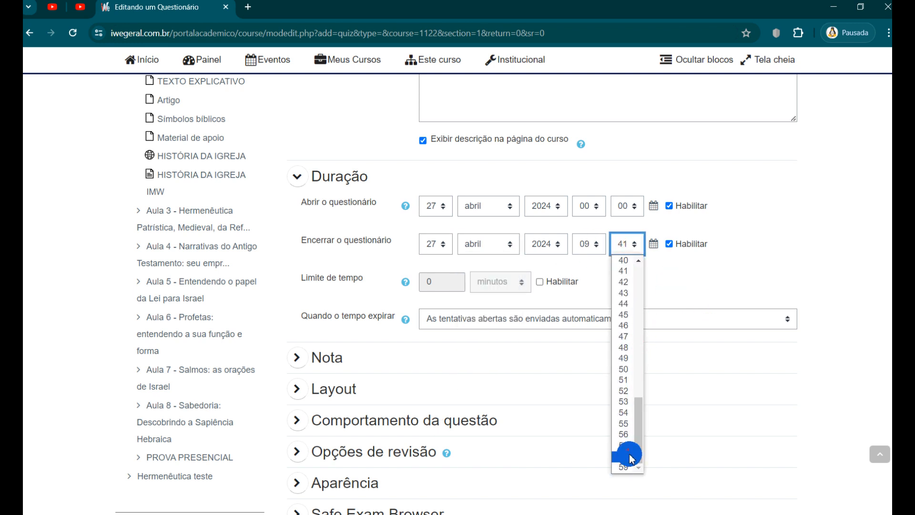
left_click(626, 467)
left_click(586, 243)
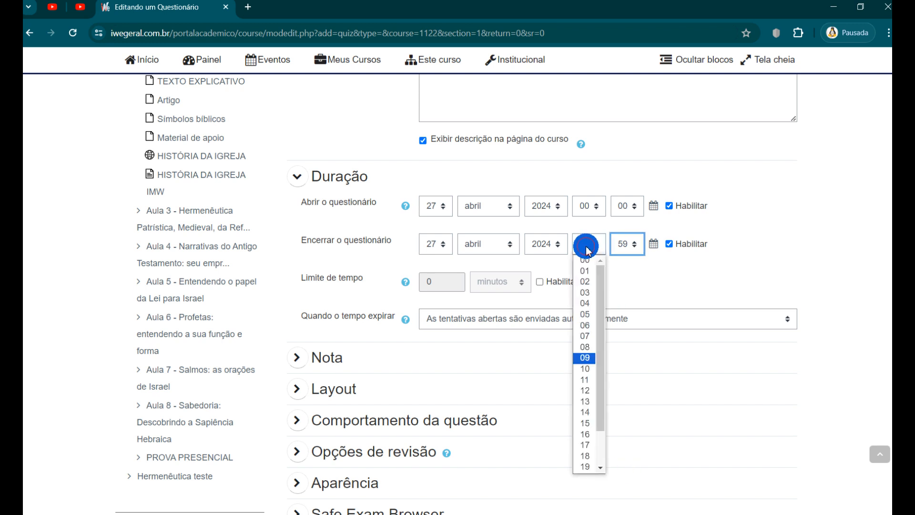
scroll(594, 377, "down", 2)
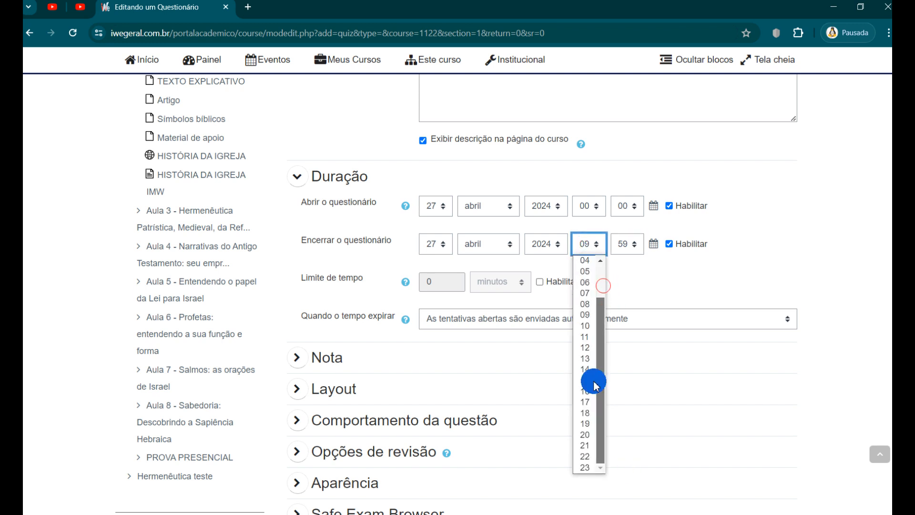
left_click(590, 470)
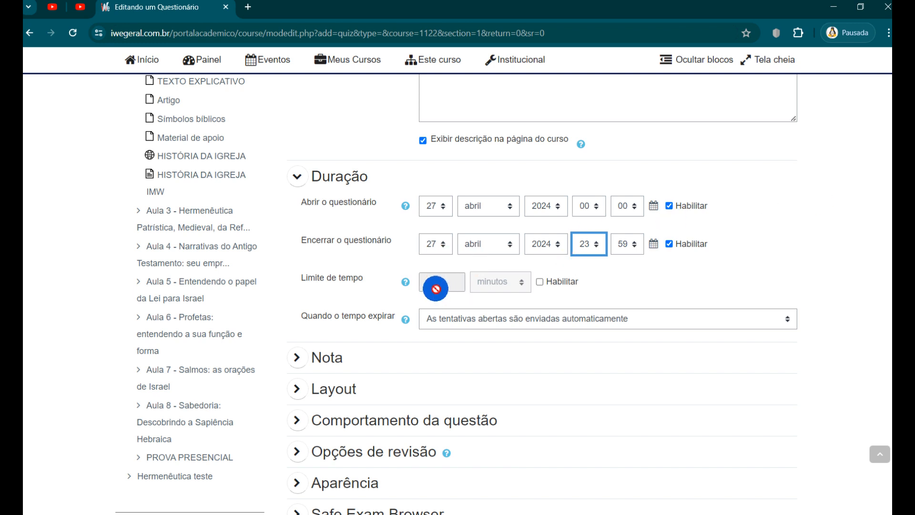
Enable the questionnaire's time limit and set it to 90 minutes
left_click(542, 282)
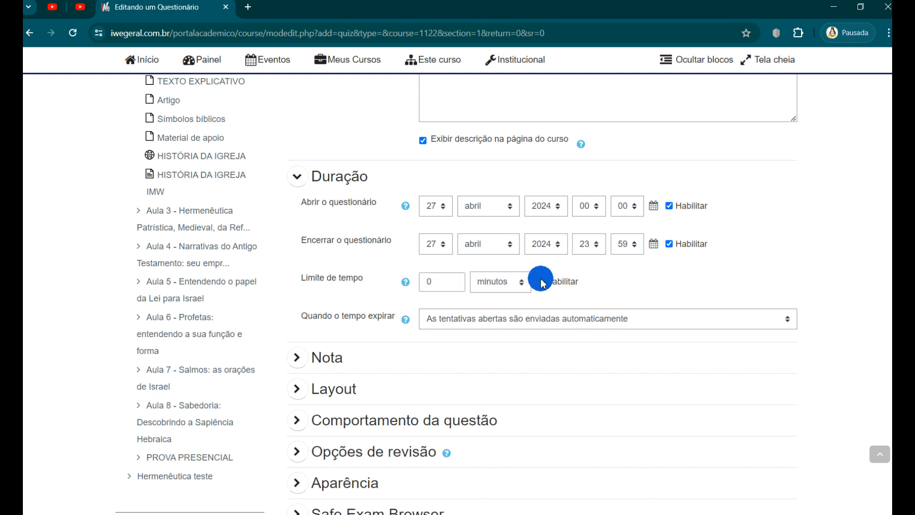
double_click(449, 286)
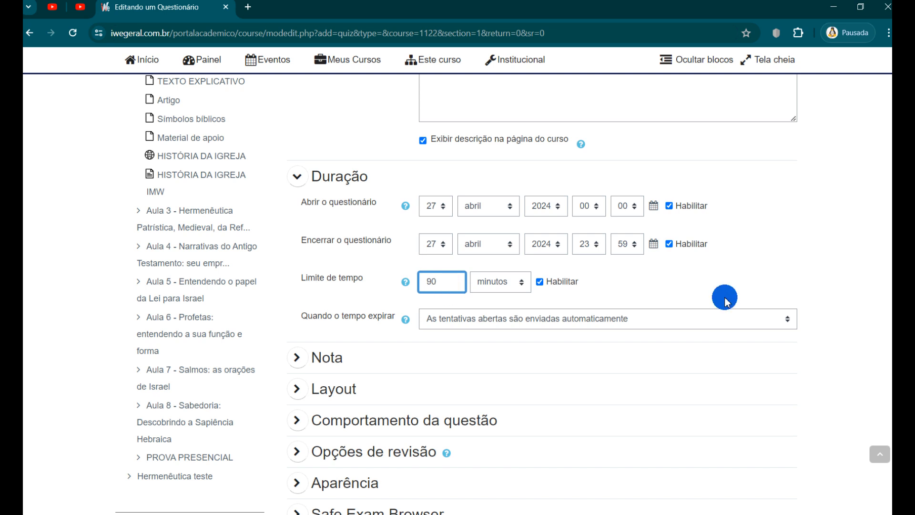
left_click(863, 214)
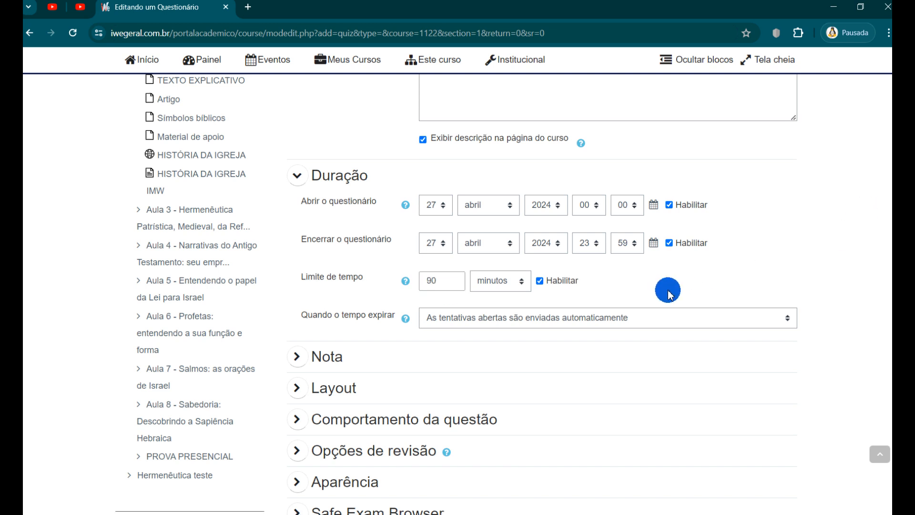
Change the time-expiry behaviour to the grace period option and set the submission grace period to 5 minutes
scroll(663, 286, "down", 2)
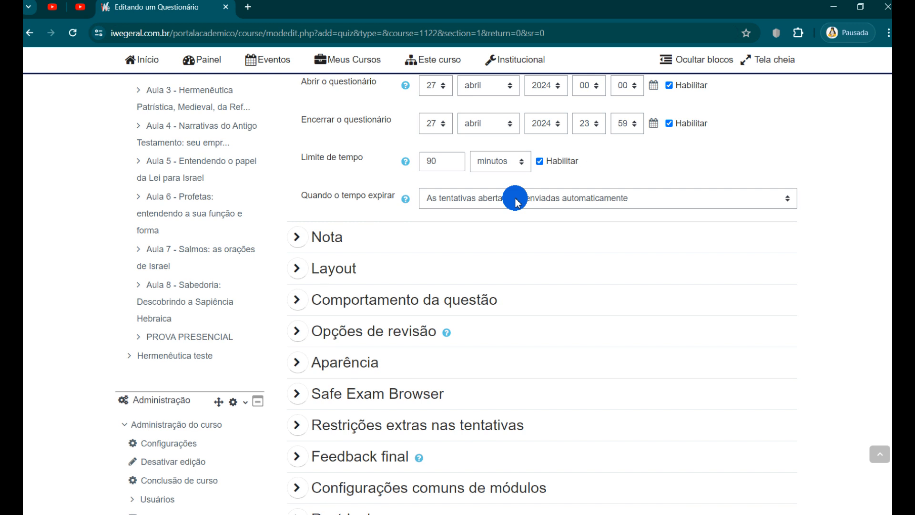
left_click(616, 198)
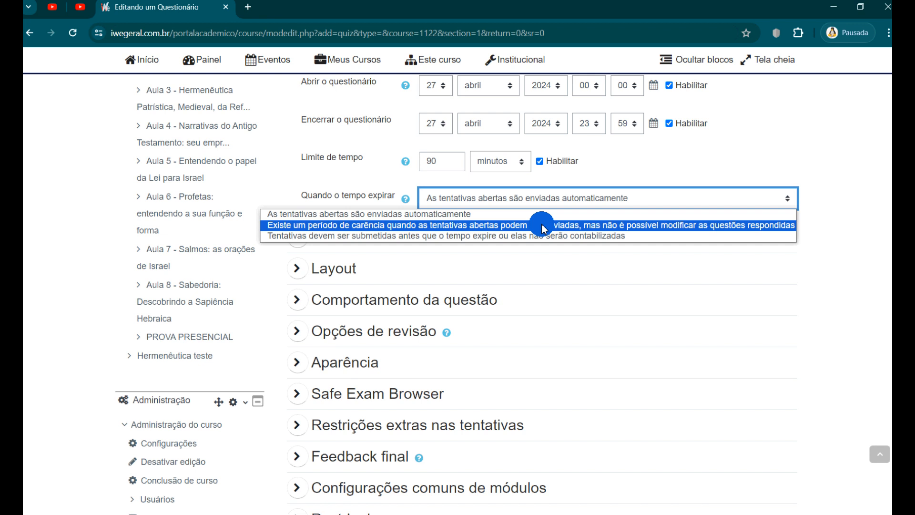
left_click(542, 224)
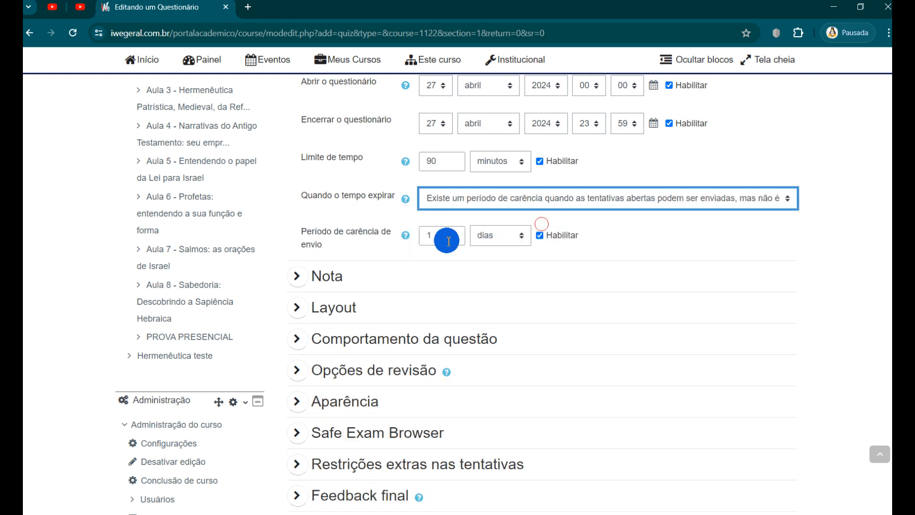
left_click(434, 240)
type("1")
left_click(509, 237)
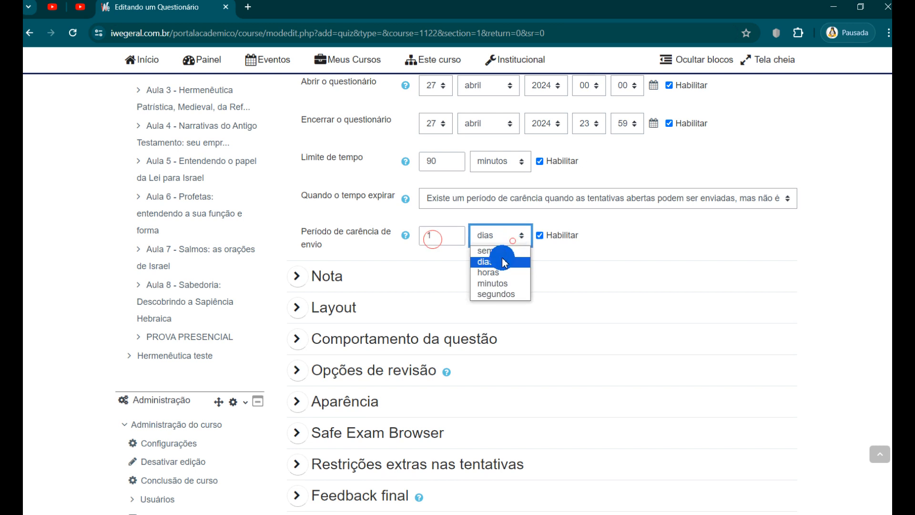
left_click(502, 283)
left_click(445, 235)
left_click(359, 231)
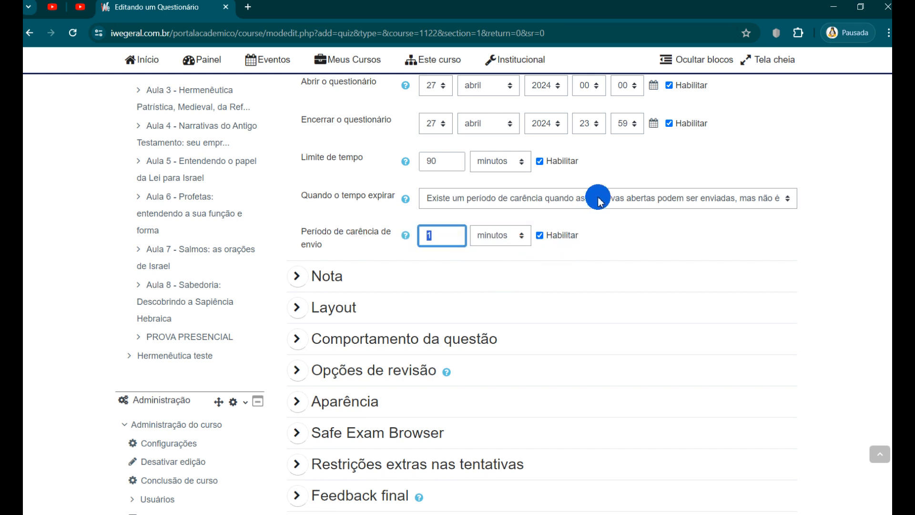
type("5")
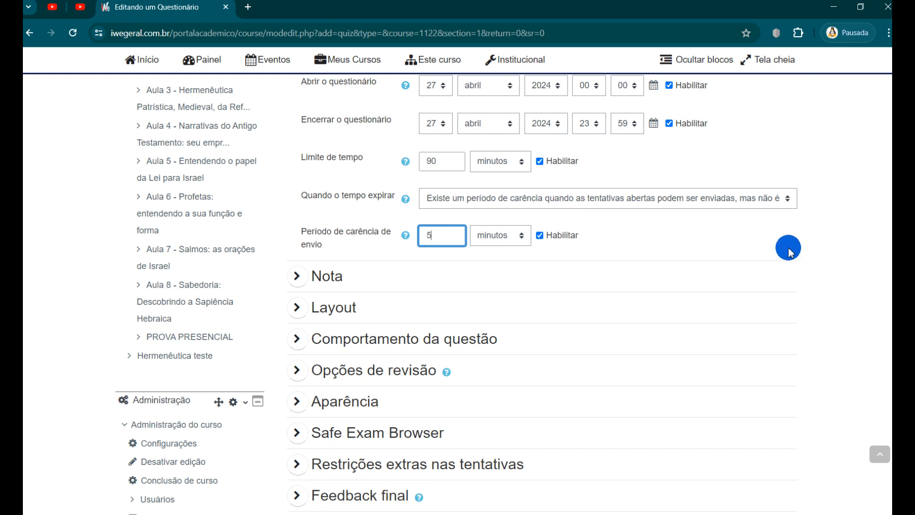
Set the time-expiry behaviour back to As tentativas abertas são enviadas automaticamente
left_click(603, 200)
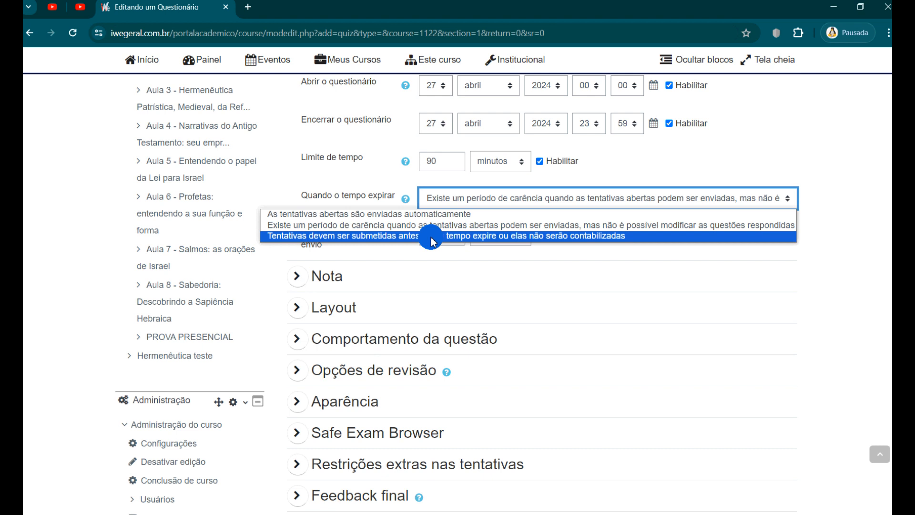
left_click(442, 215)
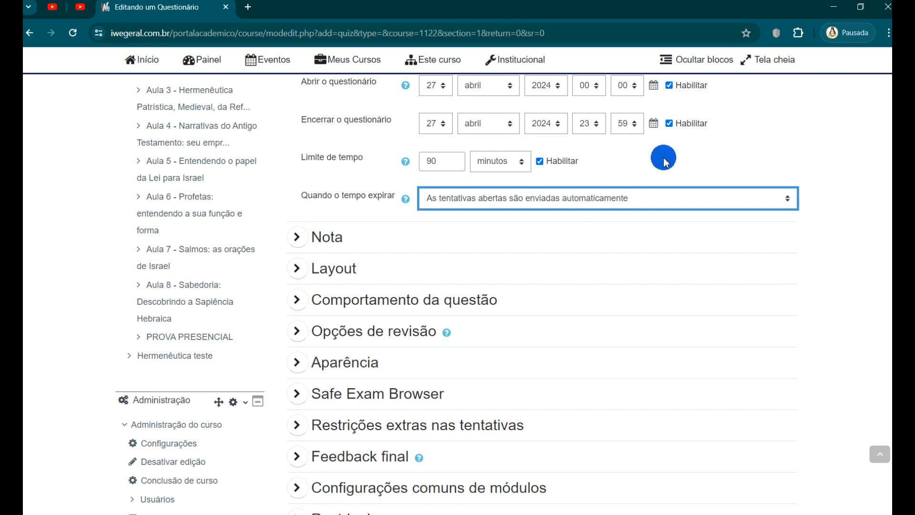
scroll(650, 196, "up", 5)
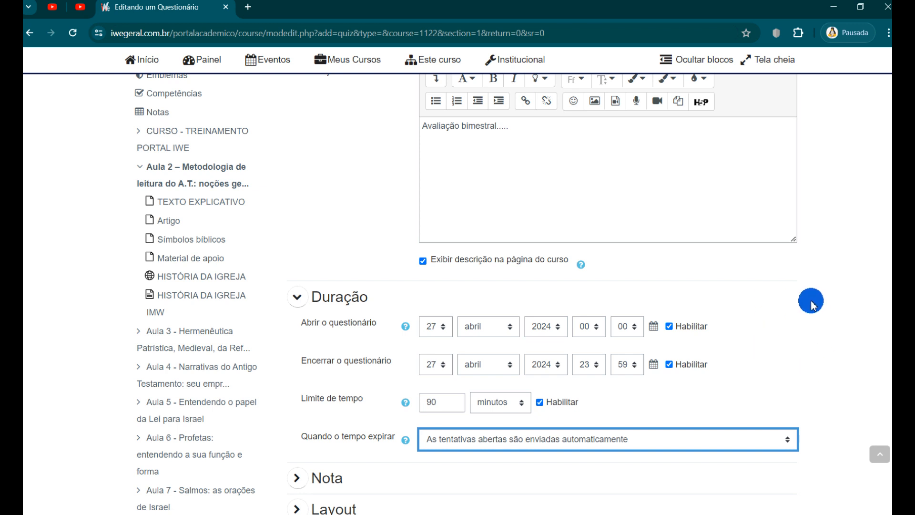
scroll(812, 305, "down", 3)
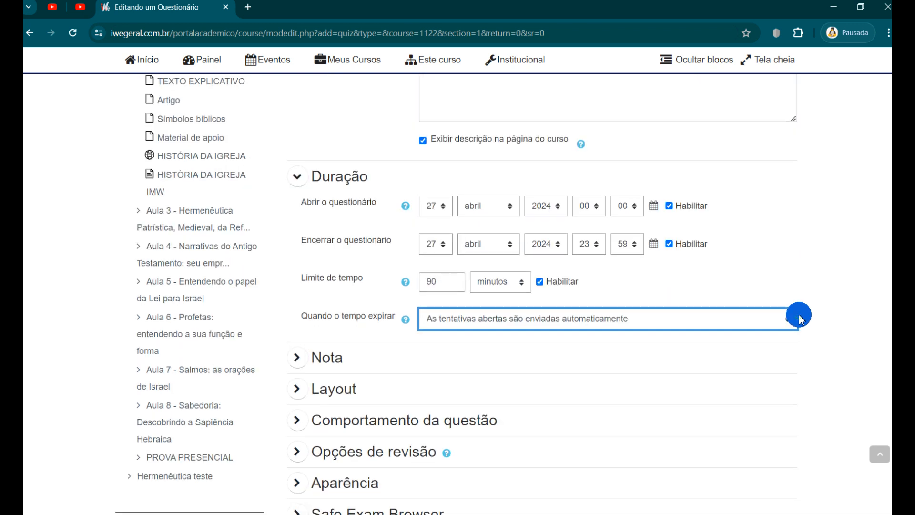
Expand the Nota settings and enter 20 as the grade required for approval
left_click(296, 364)
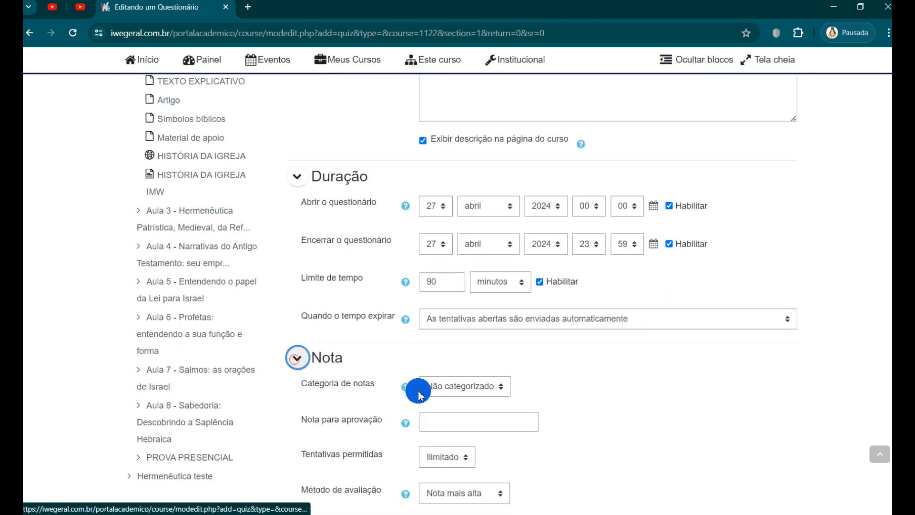
scroll(472, 380, "down", 4)
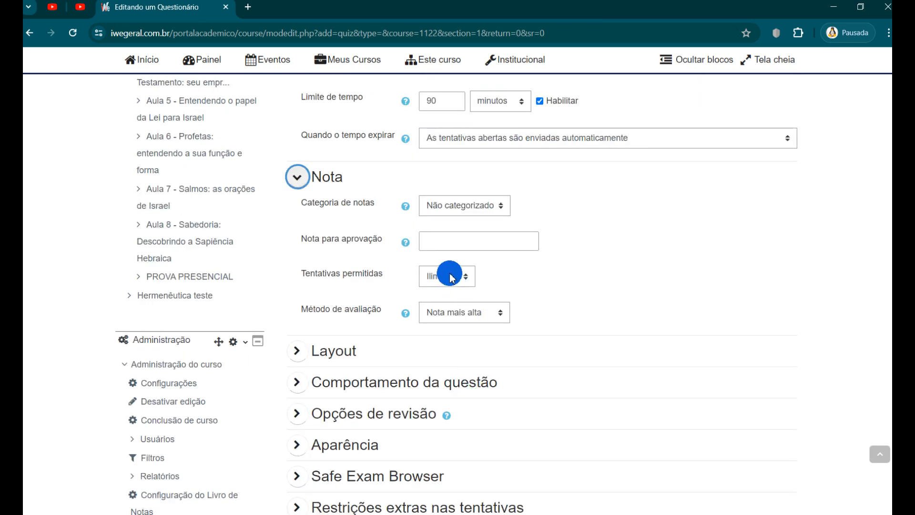
left_click(451, 243)
type("1")
key("BackSpace")
type("20")
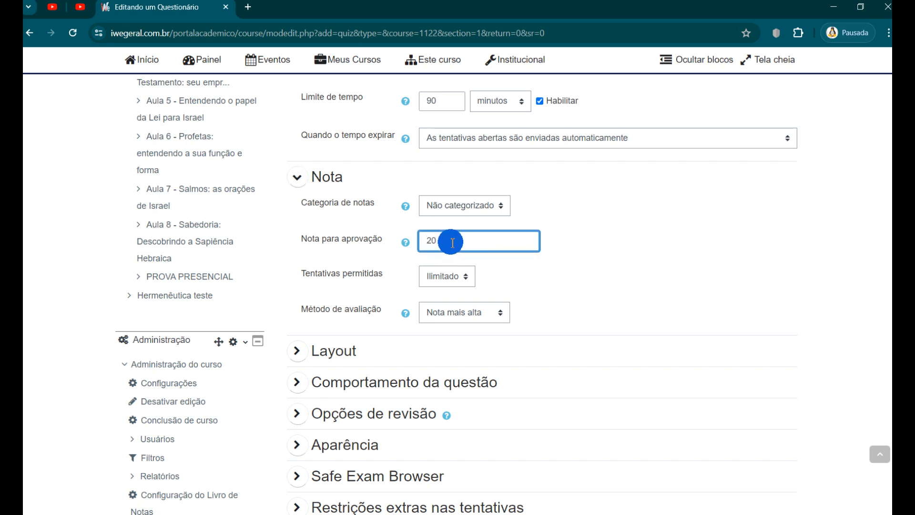
left_click(586, 268)
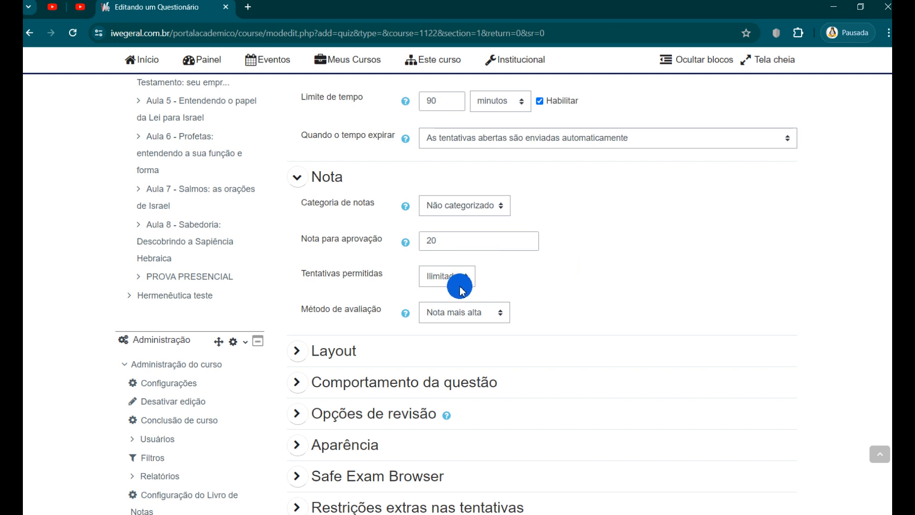
Change the grade required for approval to 10 and collapse the Nota settings
scroll(467, 311, "down", 1)
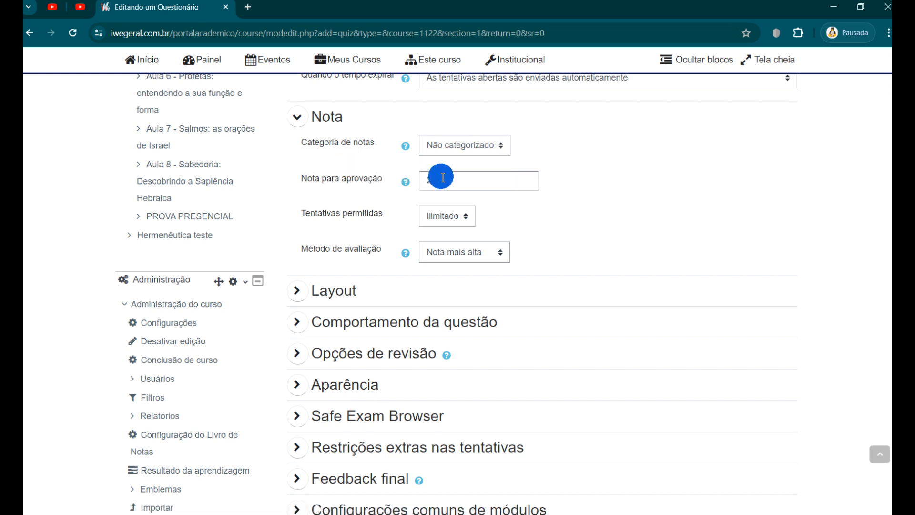
left_click_drag(443, 178, 418, 184)
type("10")
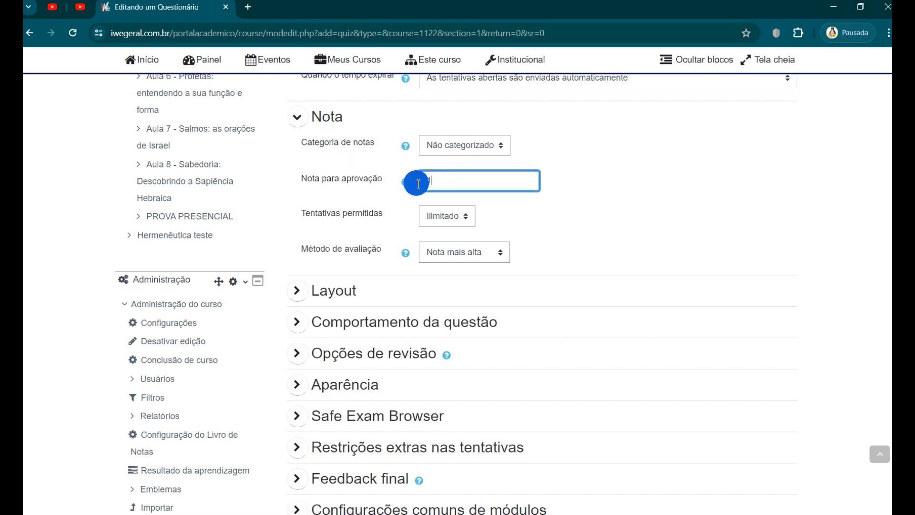
left_click(660, 162)
scroll(505, 274, "down", 2)
scroll(312, 149, "down", 2)
scroll(305, 162, "up", 5)
left_click(294, 180)
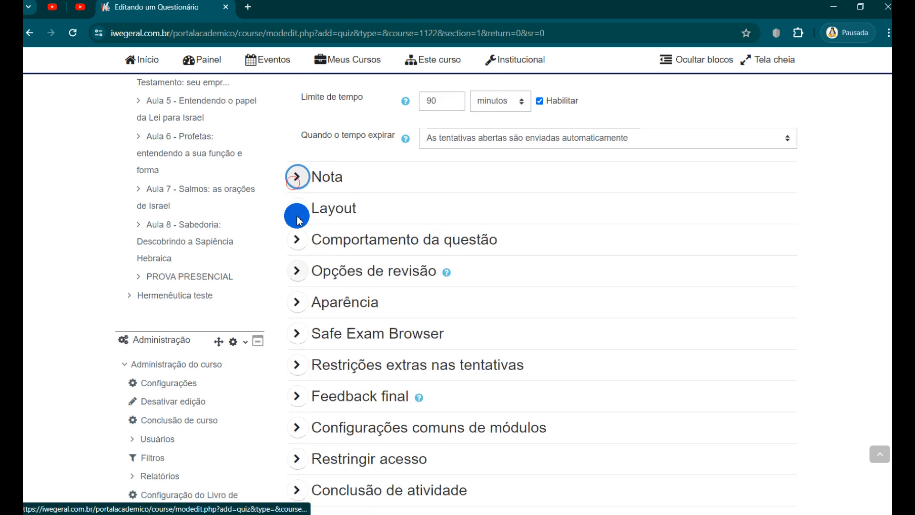
Expand the Layout settings and make a new page start at Cada 2 questões
left_click(297, 209)
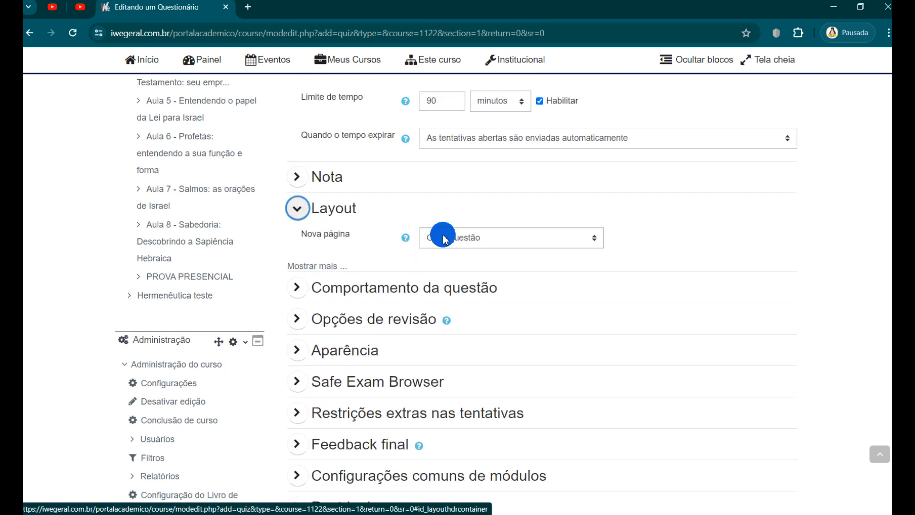
left_click(481, 242)
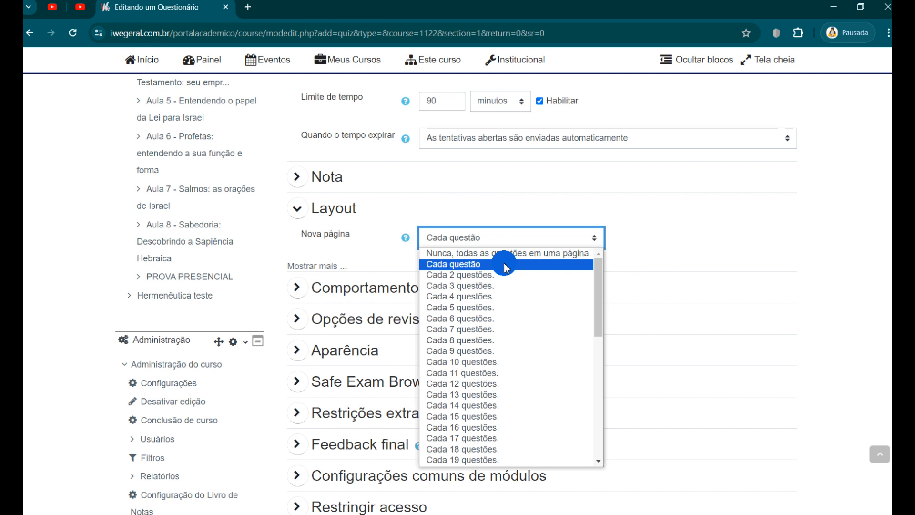
left_click(483, 275)
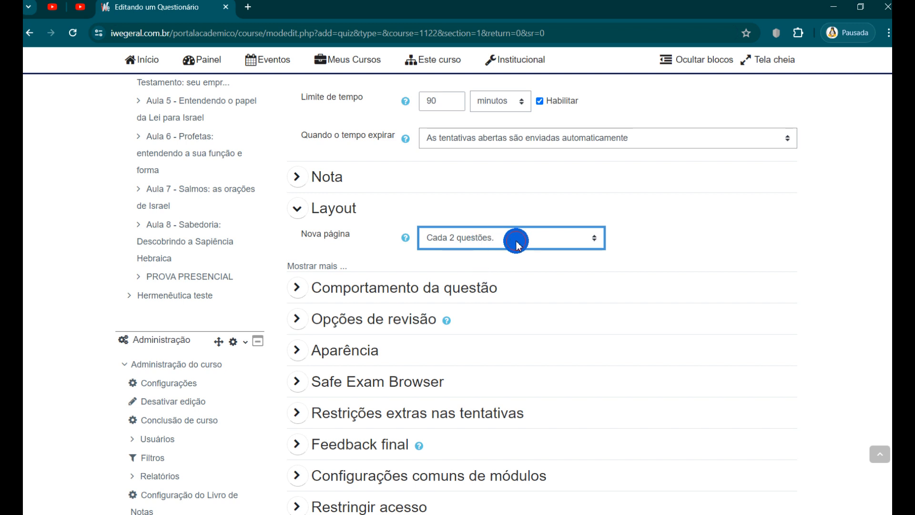
Set the new page layout back to Cada questão and collapse the Layout settings
left_click(507, 239)
left_click(498, 265)
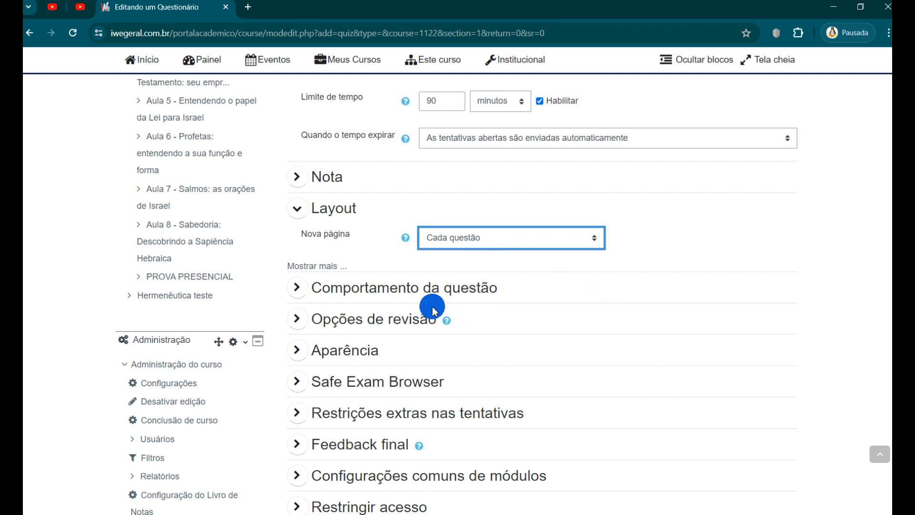
left_click(298, 208)
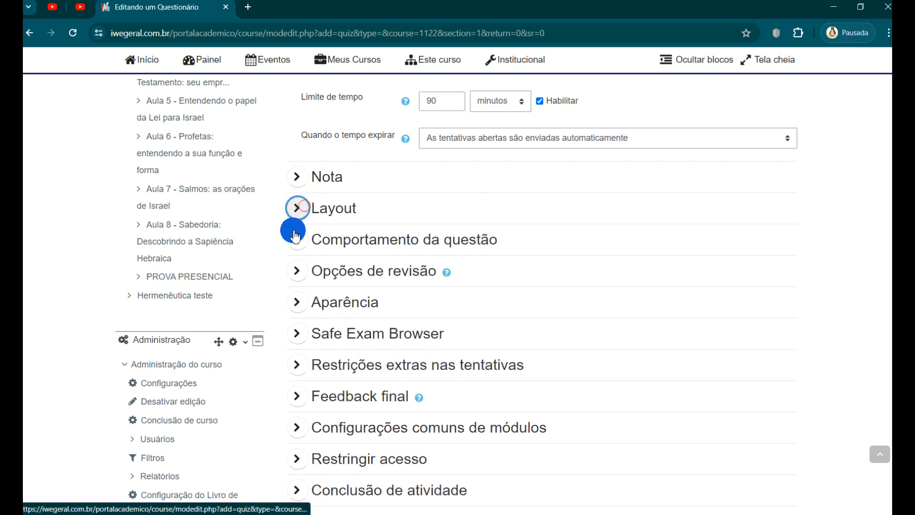
Expand Comportamento da questão and examine the available options for how the questions behave
left_click(304, 240)
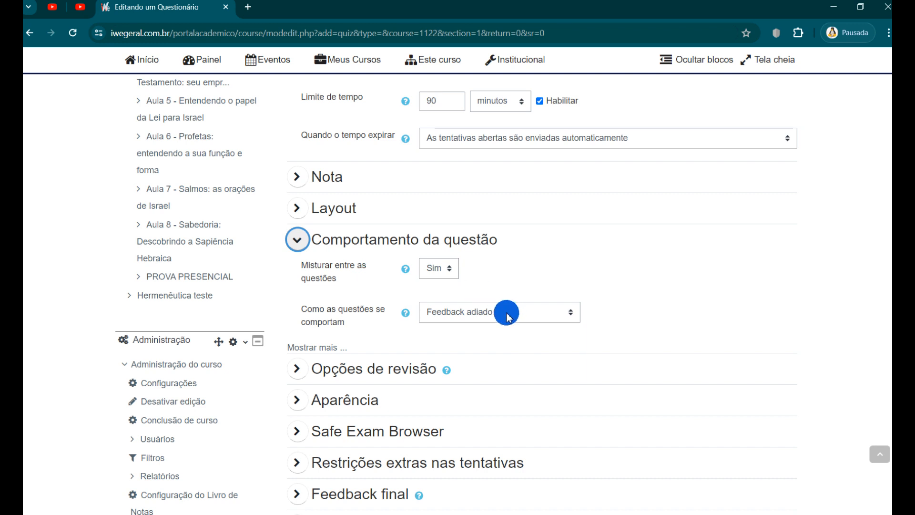
left_click_drag(313, 310, 381, 330)
left_click(380, 325)
left_click(504, 314)
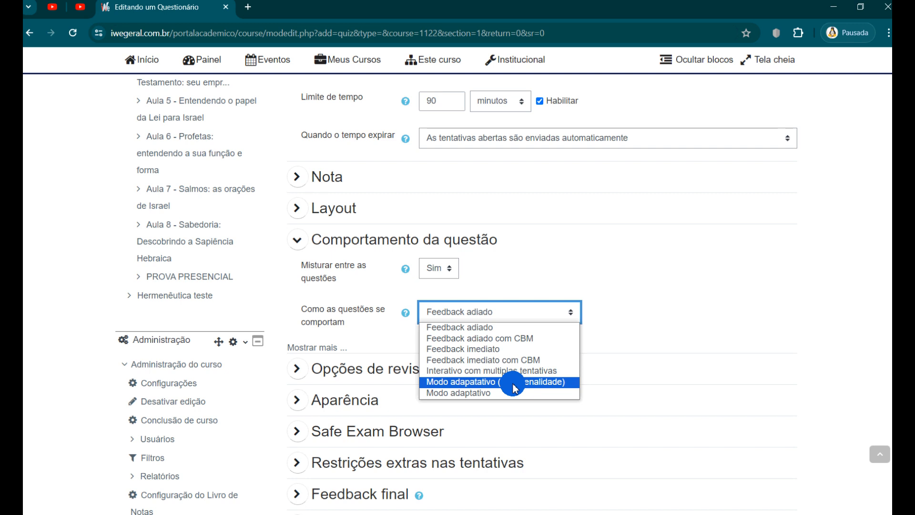
left_click(659, 323)
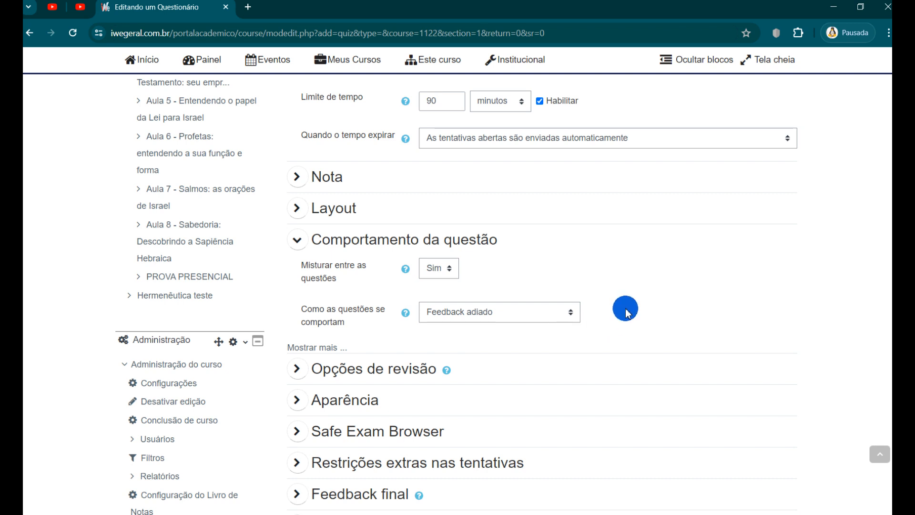
left_click(494, 321)
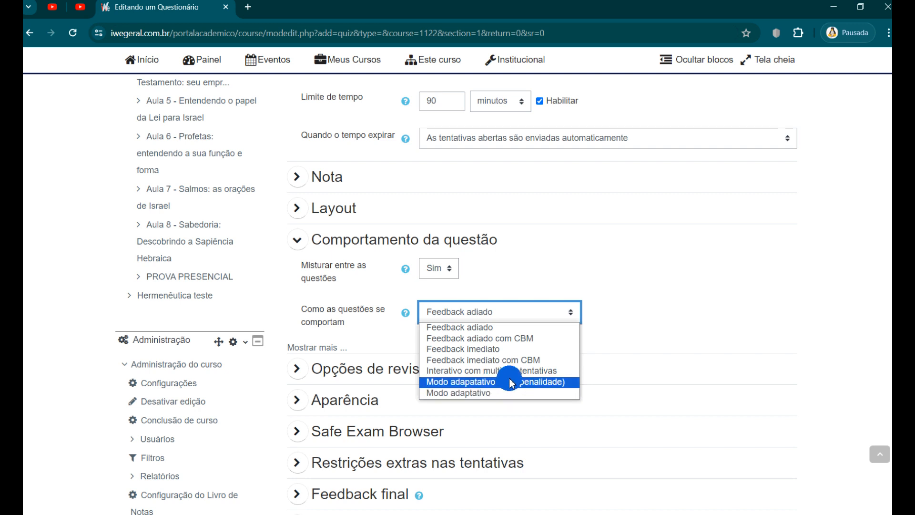
left_click(688, 282)
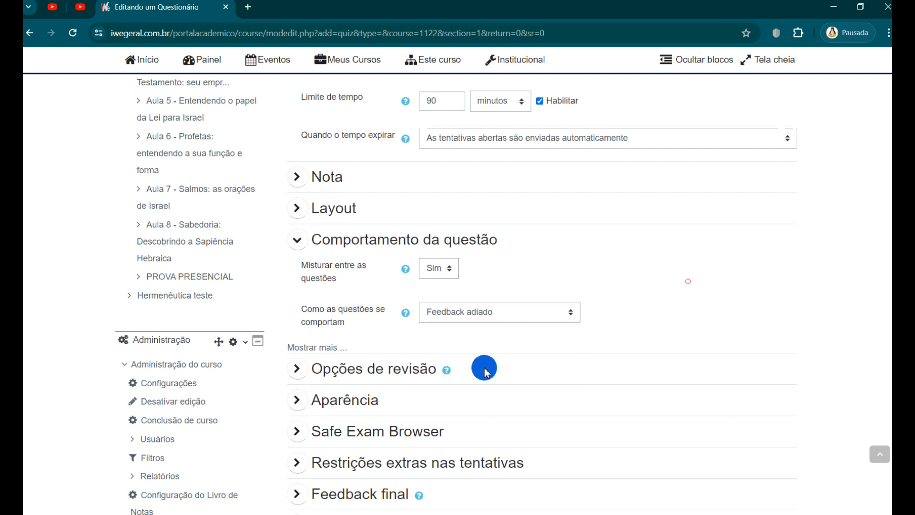
left_click(470, 311)
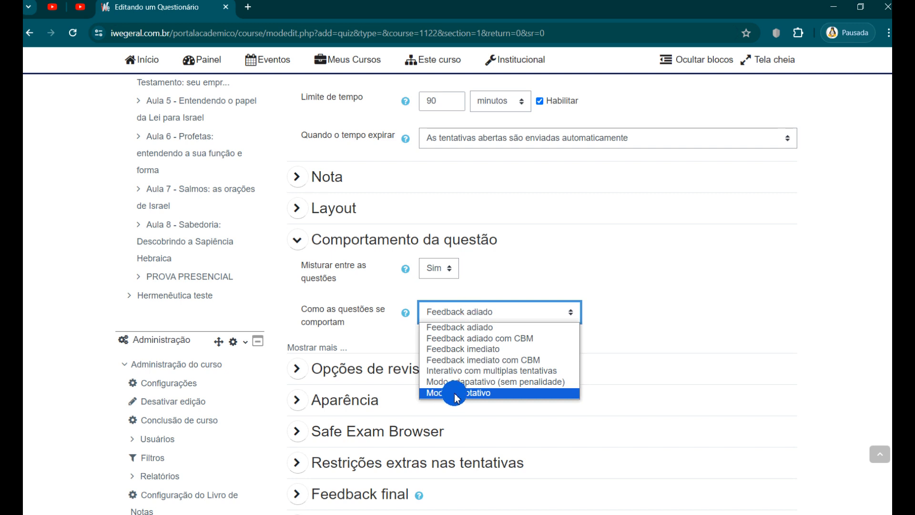
left_click(705, 307)
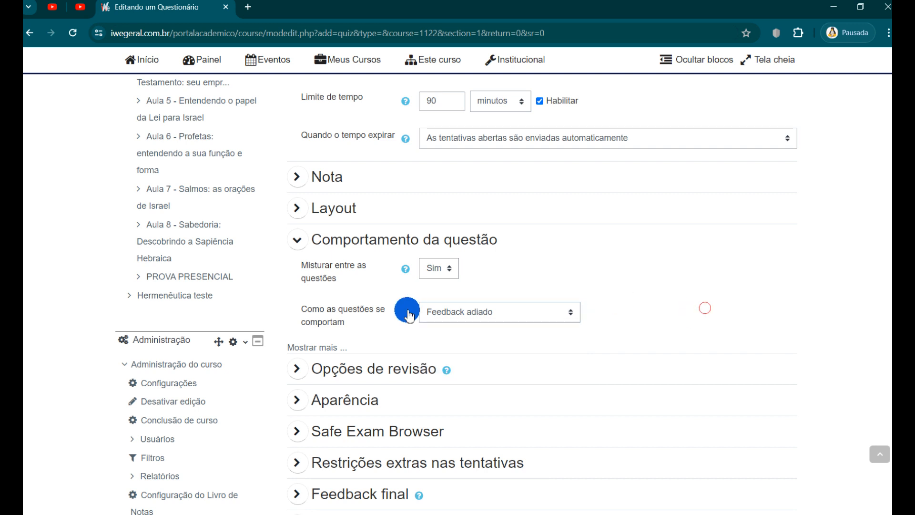
Choose Feedback adiado as the way the questions behave and collapse Comportamento da questão
left_click(518, 323)
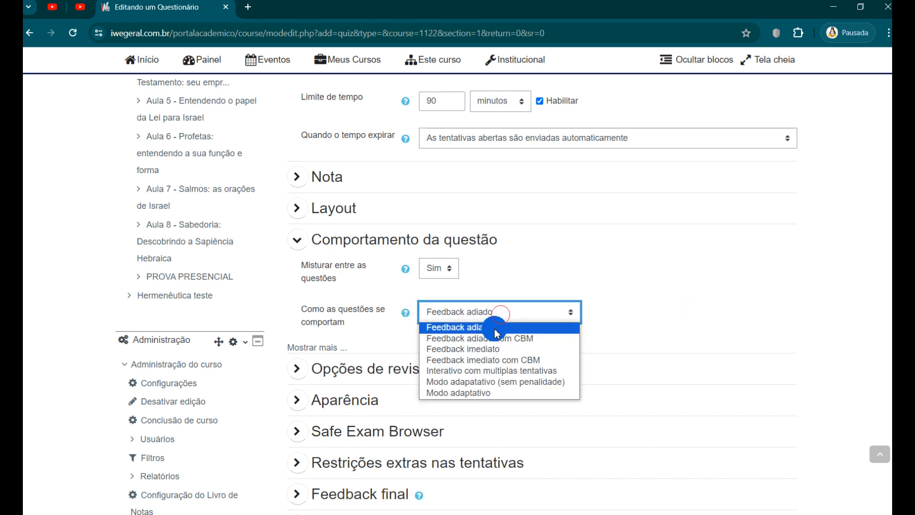
left_click(489, 328)
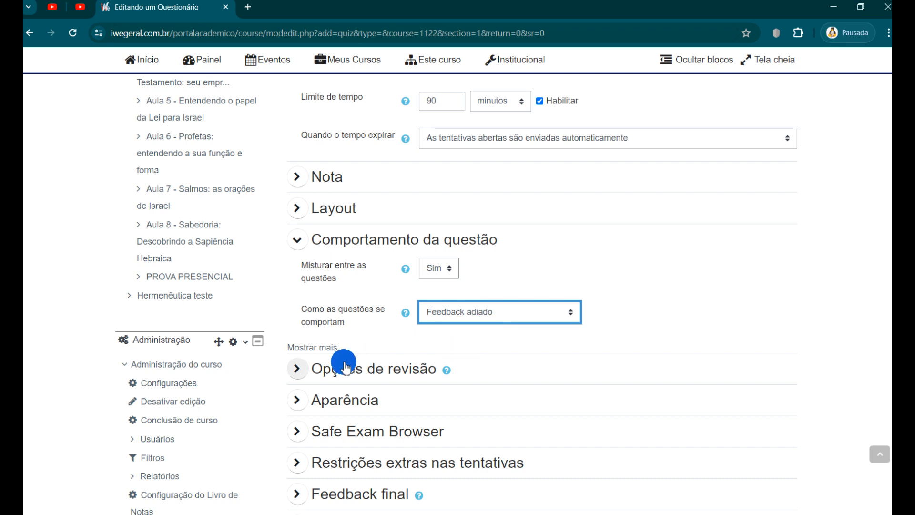
left_click(301, 245)
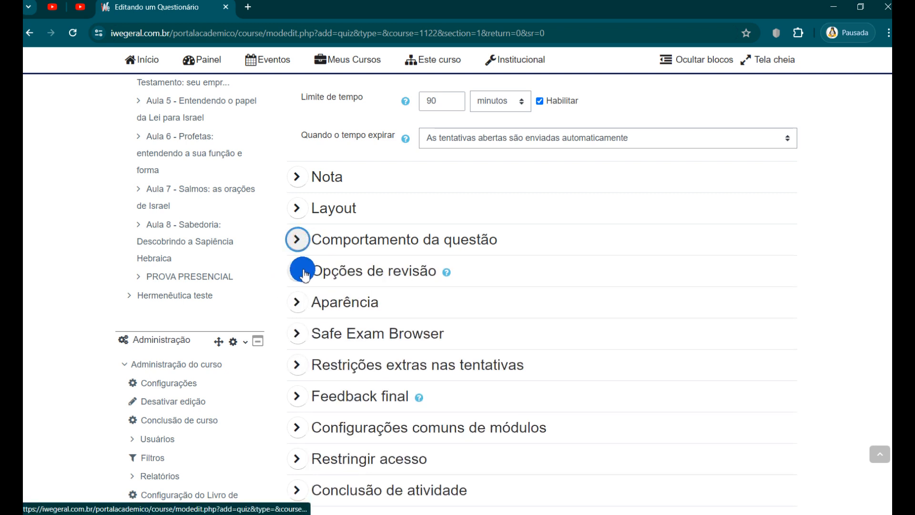
Check the Aparência settings and expand the Restrições extras nas tentativas section
left_click(293, 305)
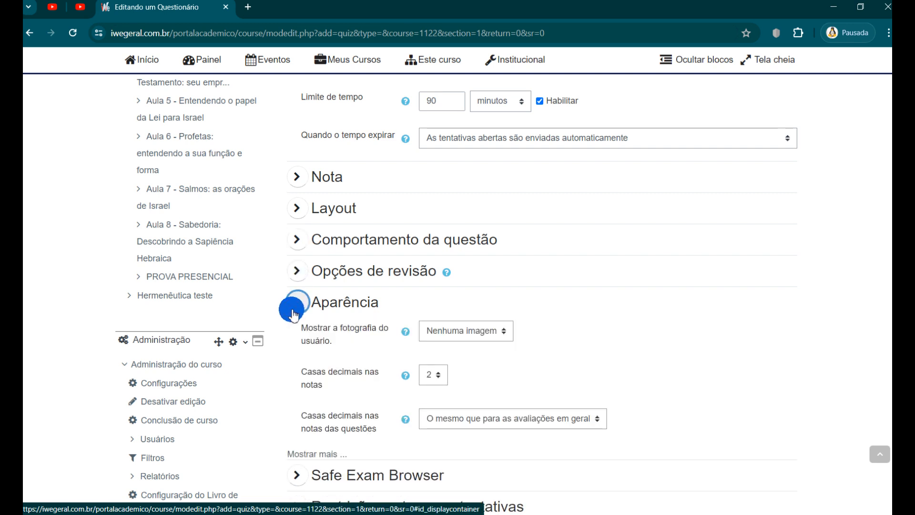
left_click(292, 309)
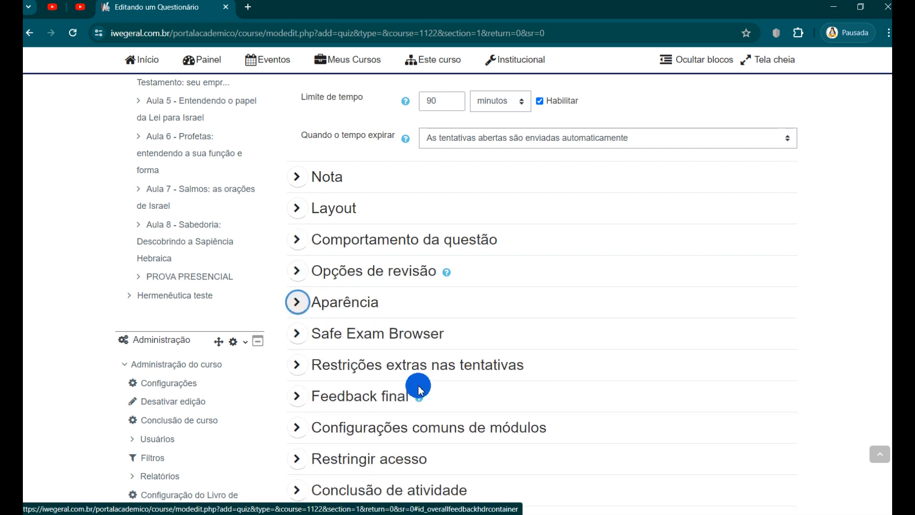
scroll(419, 381, "down", 3)
left_click(297, 250)
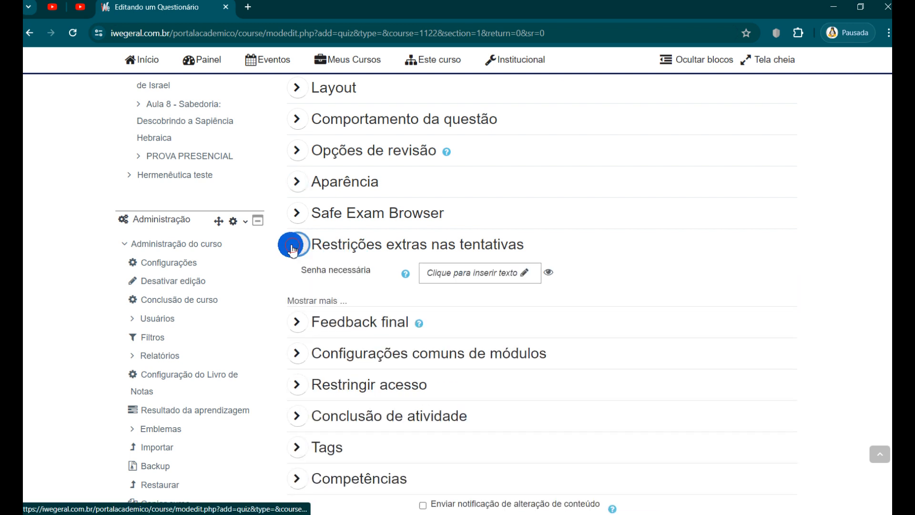
Enter the required attempt password in Senha necessária and collapse Restrições extras nas tentativas
left_click(482, 276)
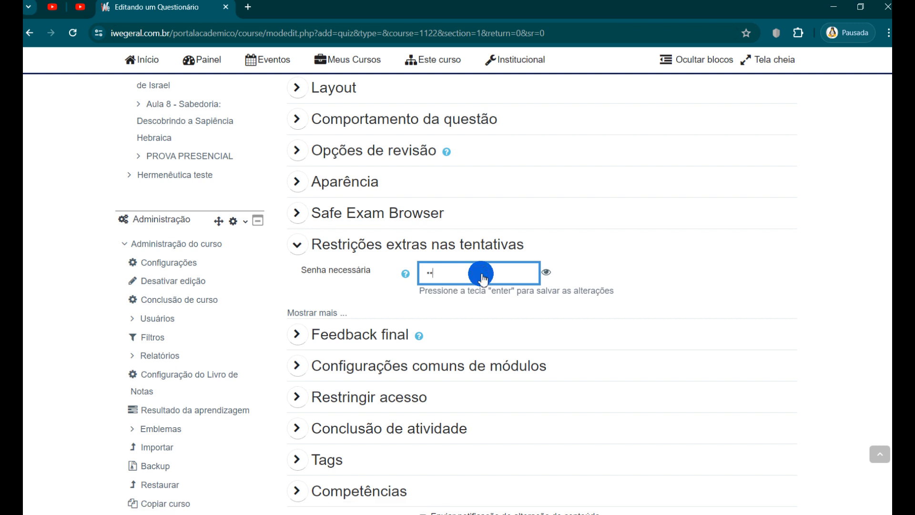
left_click(299, 245)
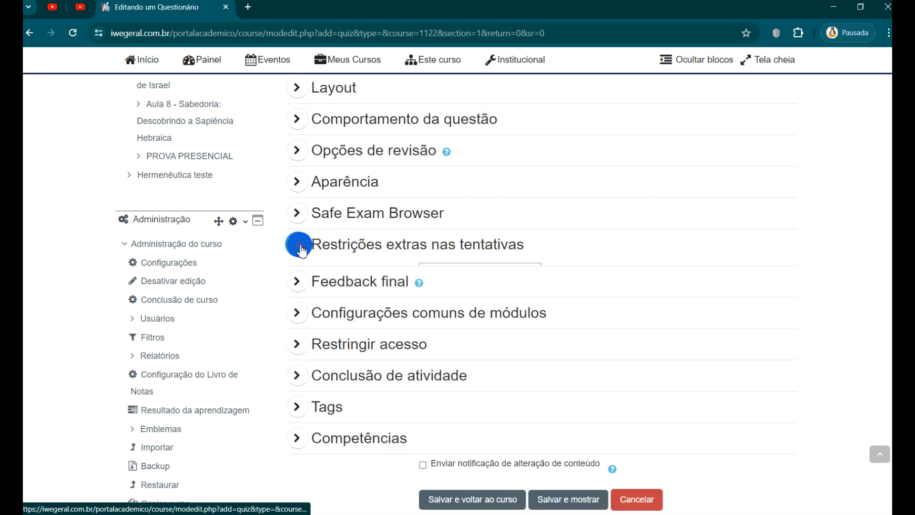
Expand Feedback final and write "PARABÉNS, VOCÊ MOSTOU EMPENHO" followed by a hugging face emoji as the comment for the 100% grade boundary
left_click(297, 280)
left_click(467, 389)
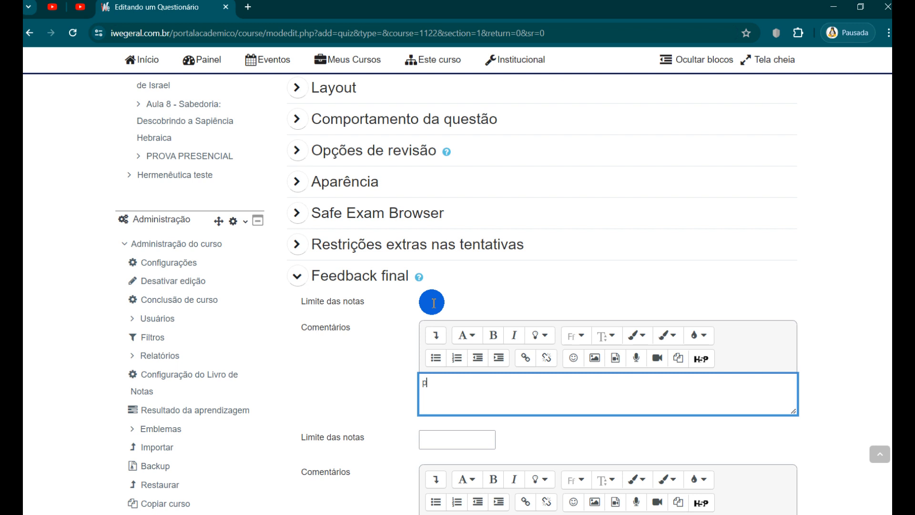
type("PAR")
type("VOCO")
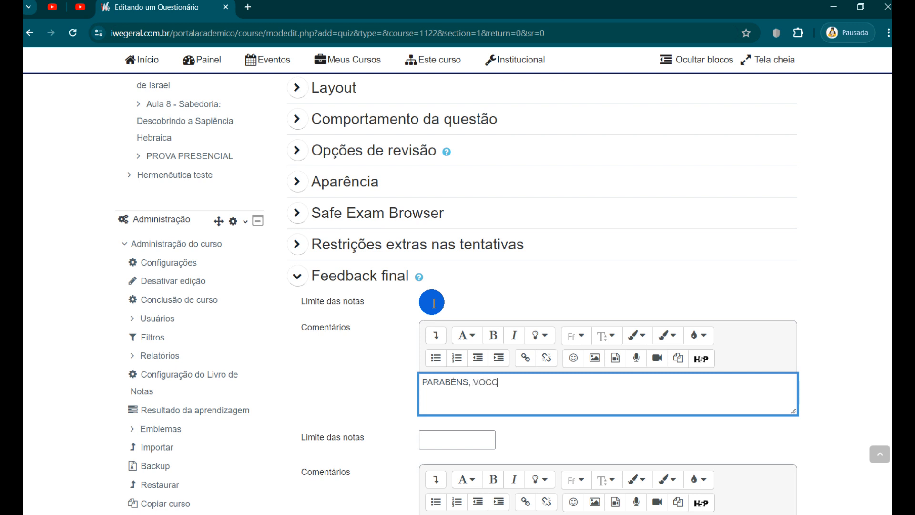
key("BackSpace")
type("CÊ MOSTOU EMPENHO")
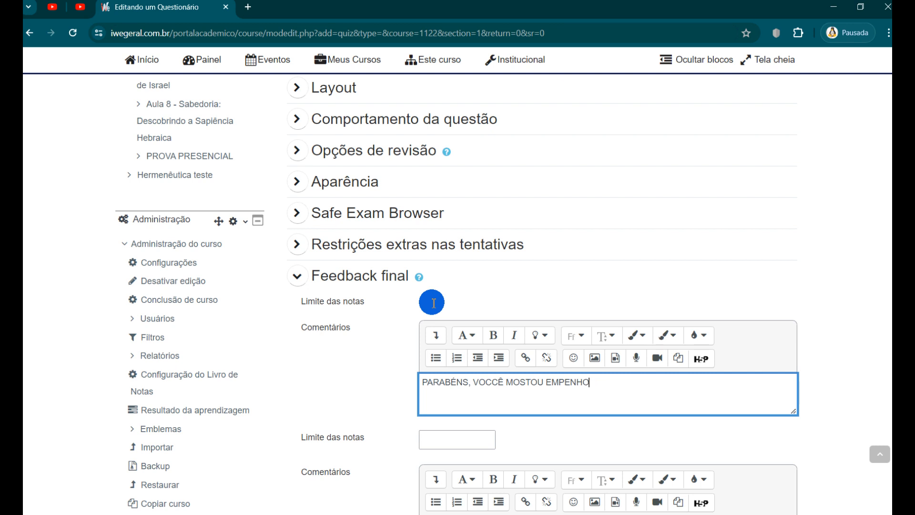
left_click(575, 359)
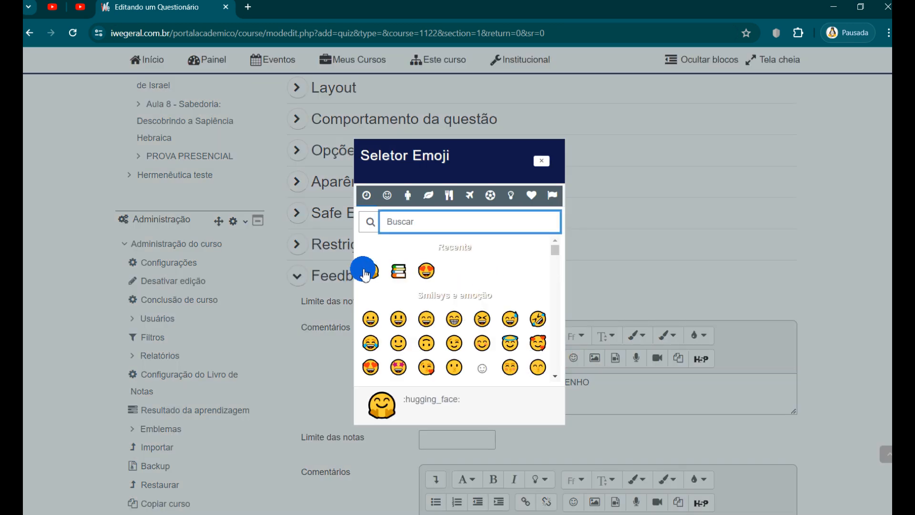
left_click(373, 274)
left_click(469, 382)
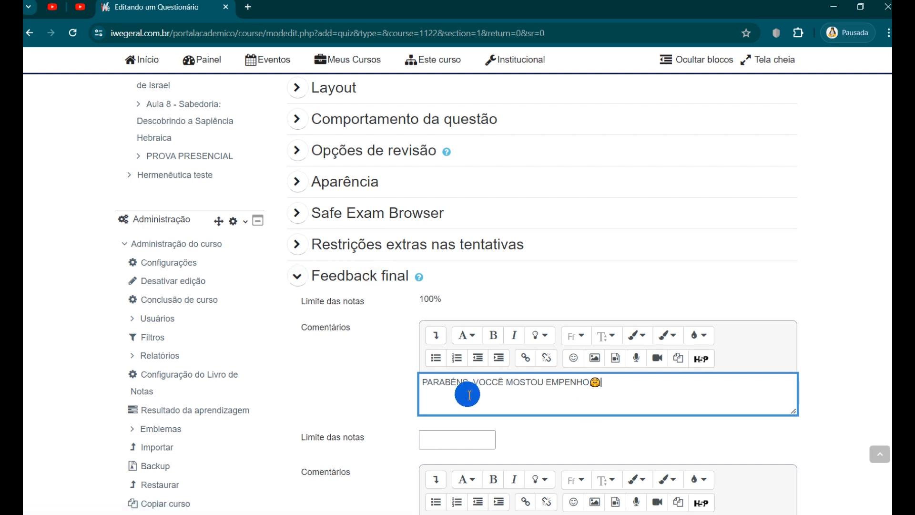
left_click(508, 396)
left_click(491, 387)
key("BackSpace")
Set the second grade boundary to 60% and write "VOCÊ PRECISA SE ESFORÇAR MAIS!" as the comment beneath it
scroll(492, 386, "down", 2)
left_click(456, 322)
type("60")
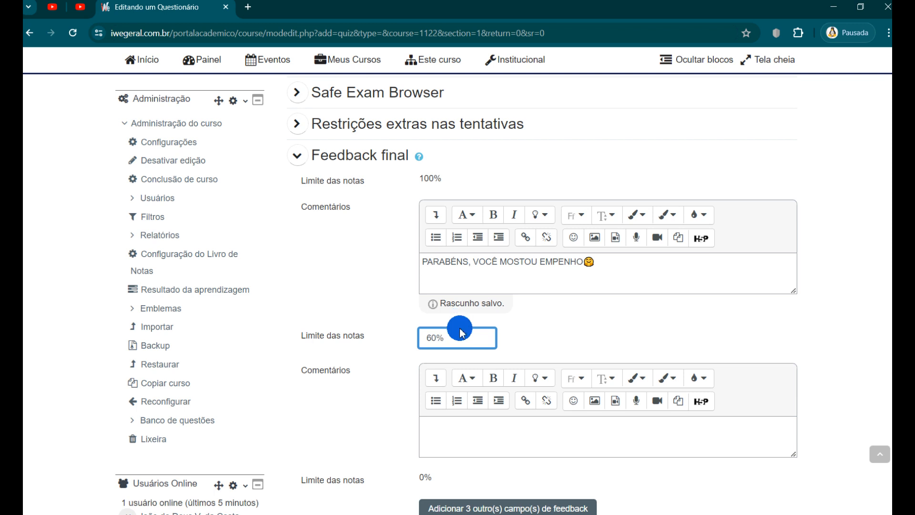
left_click(480, 437)
type("VOC")
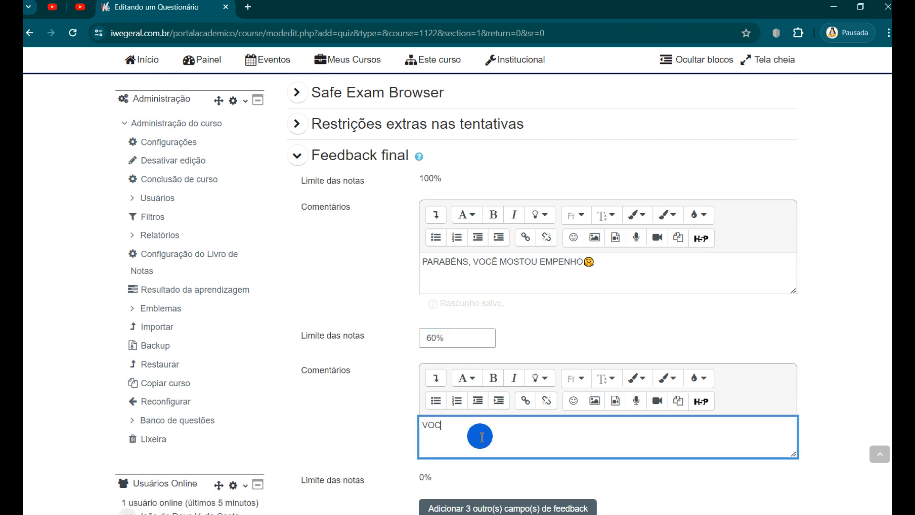
type("Ê PRECISA SE ESFORÇAR MAIS!")
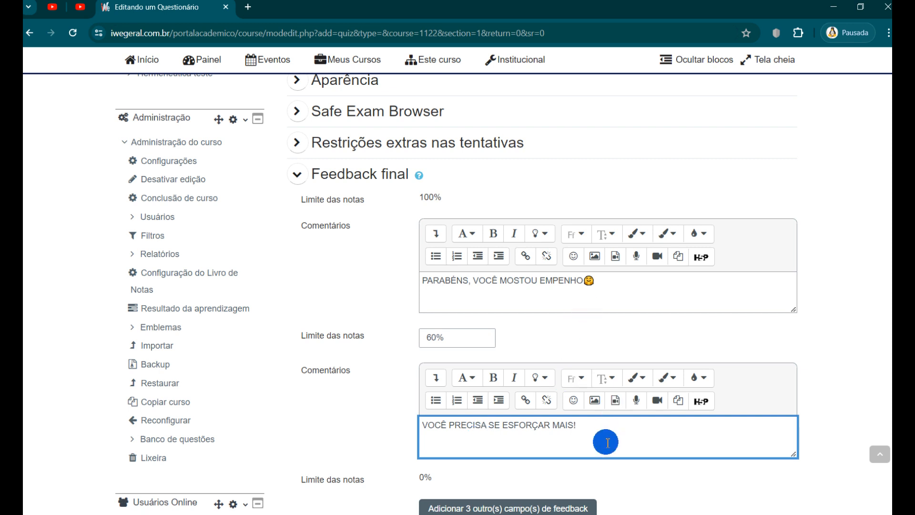
scroll(605, 439, "down", 1)
type("!")
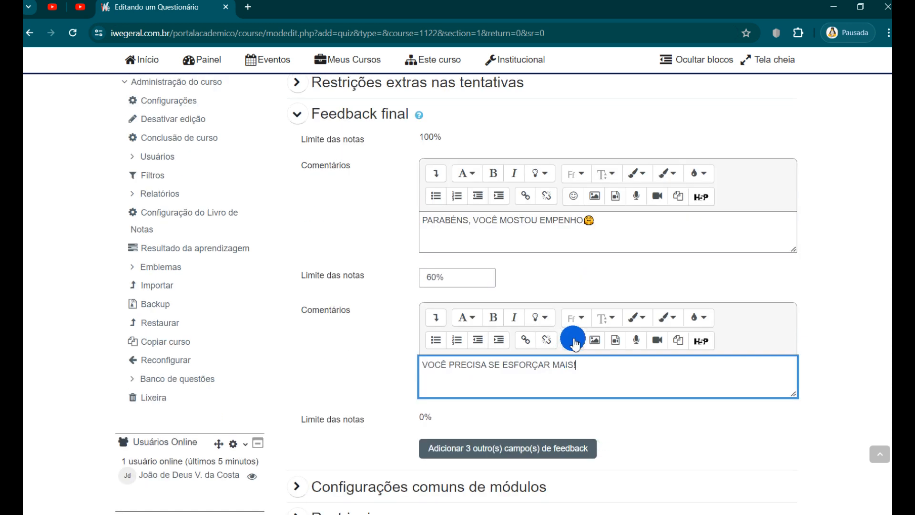
Look over the emoji choices, the feedback comments and their grade boundaries, and collapse Feedback final
left_click(573, 339)
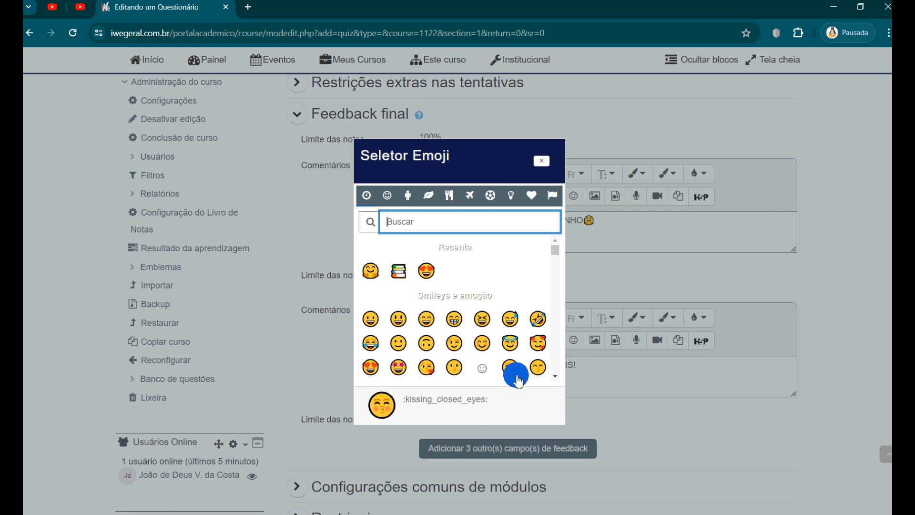
left_click(604, 380)
scroll(603, 376, "down", 4)
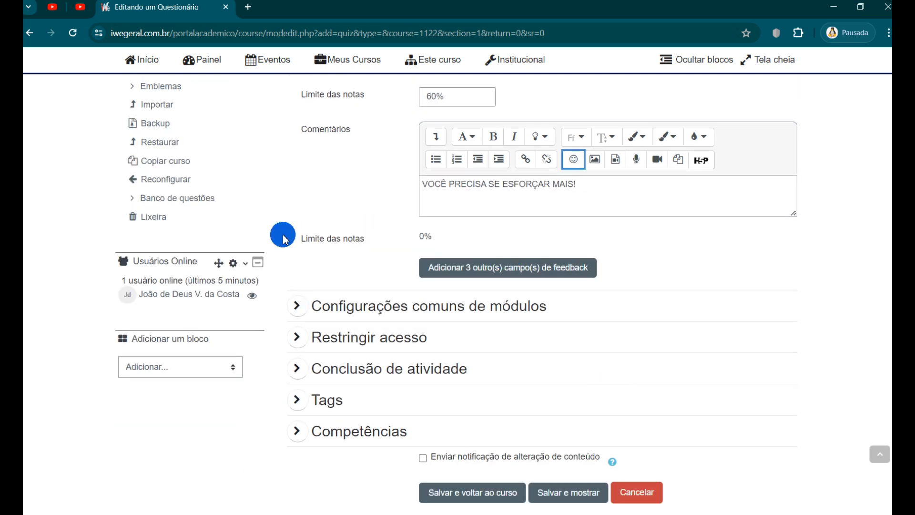
scroll(382, 212, "up", 3)
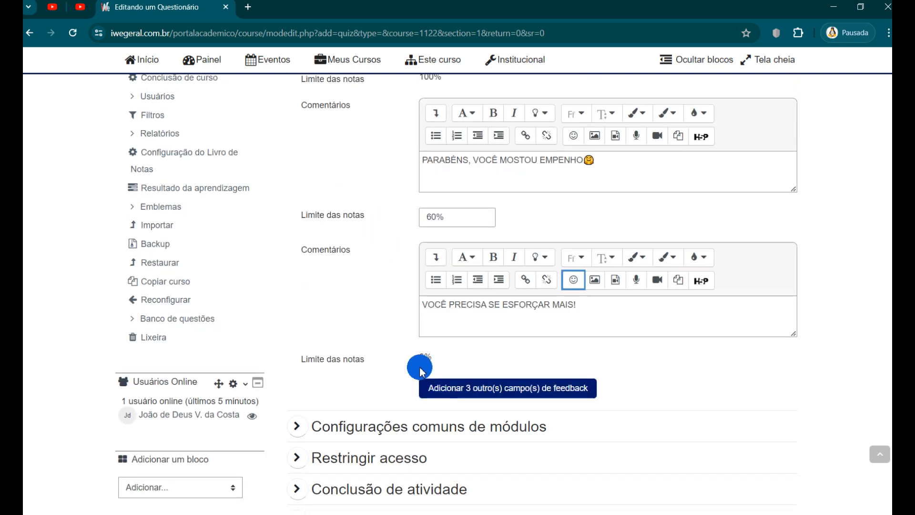
scroll(509, 291, "up", 1)
scroll(429, 402, "up", 1)
scroll(429, 403, "down", 2)
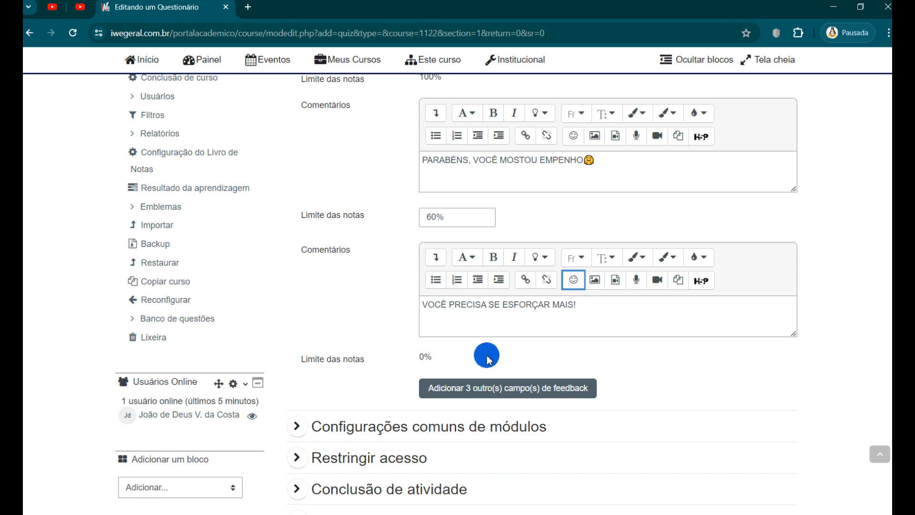
scroll(447, 360, "up", 4)
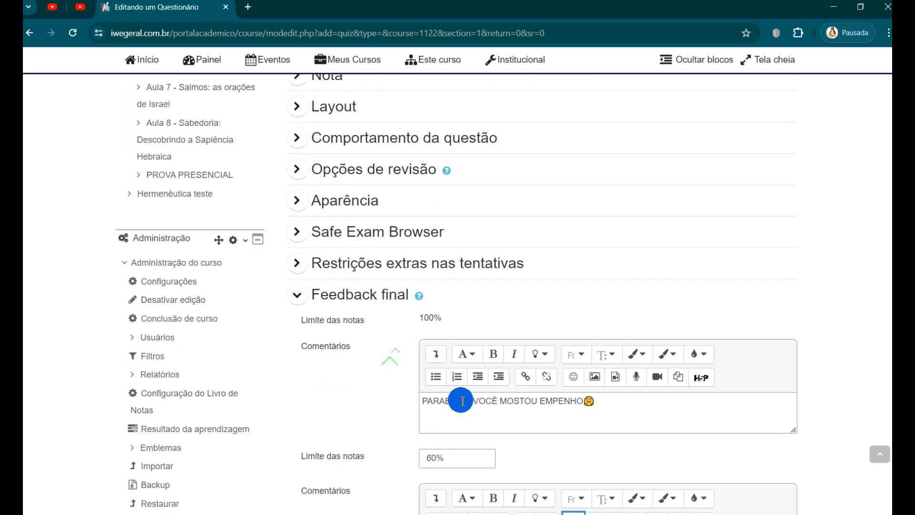
left_click(297, 297)
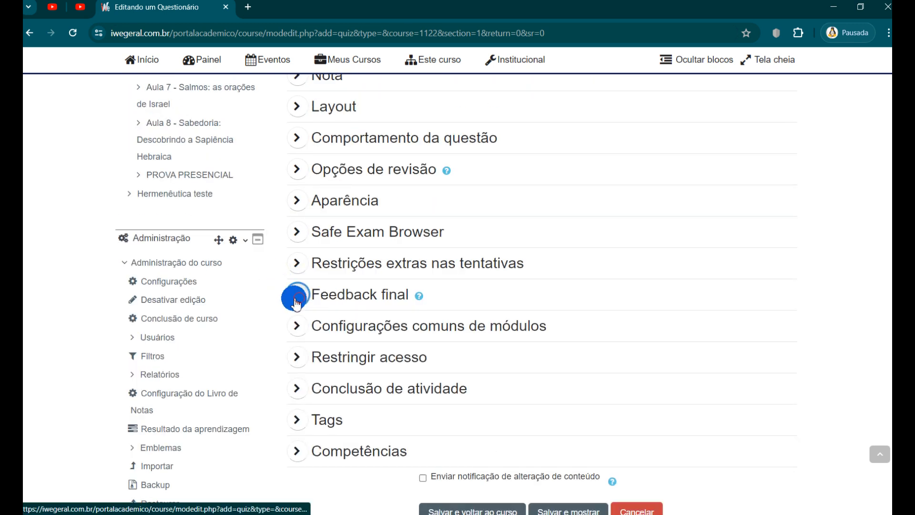
In Configurações comuns de módulos, try Ocultar na página do curso as the availability, restore Mostrar na página do curso and collapse the section
scroll(342, 327, "down", 2)
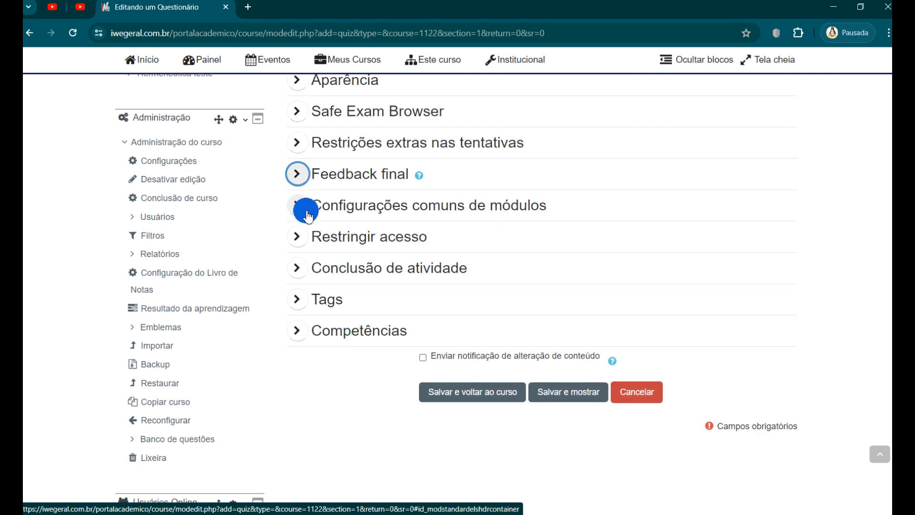
left_click(298, 205)
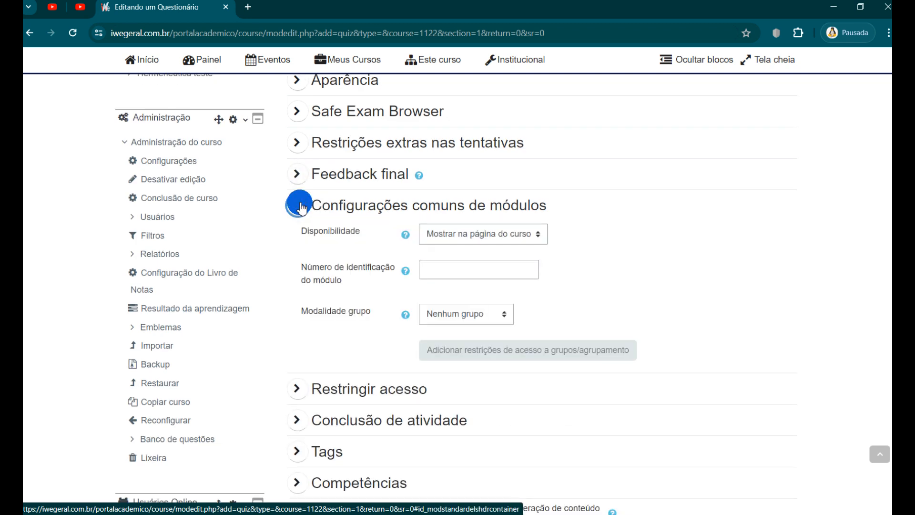
left_click(472, 234)
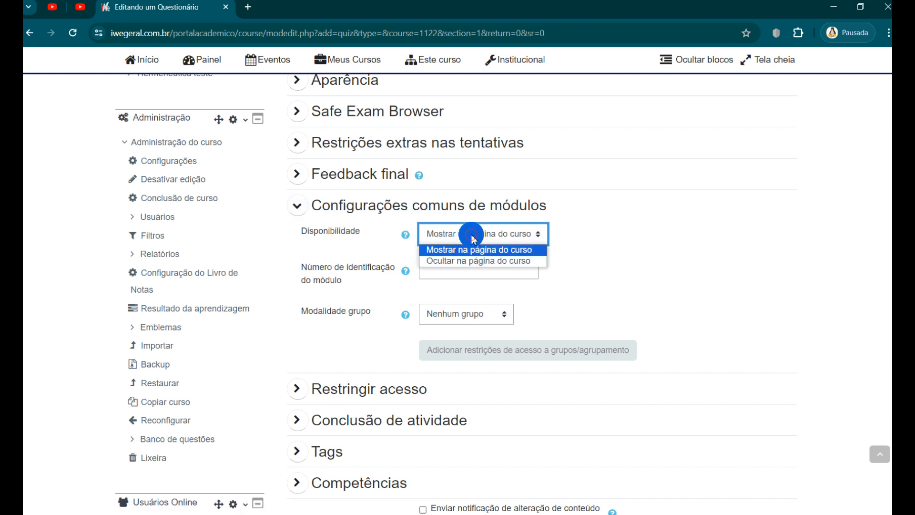
left_click(493, 261)
left_click(504, 234)
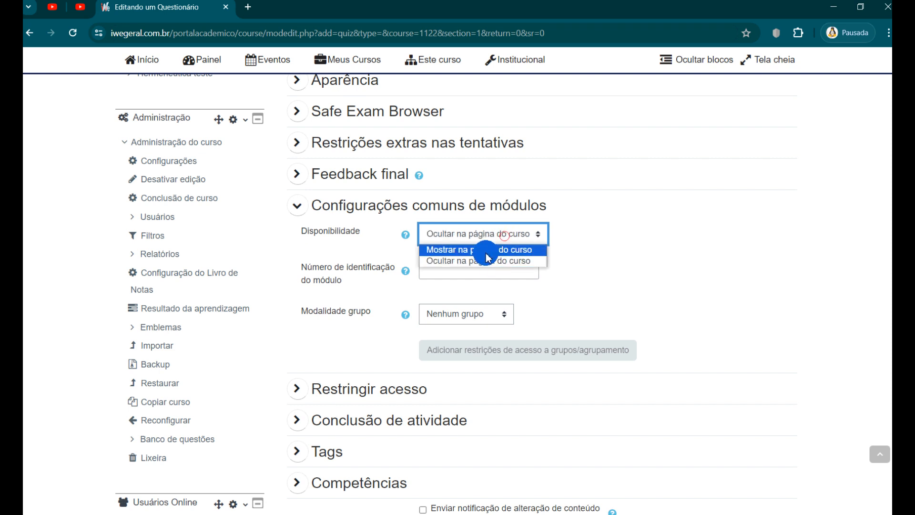
left_click(488, 250)
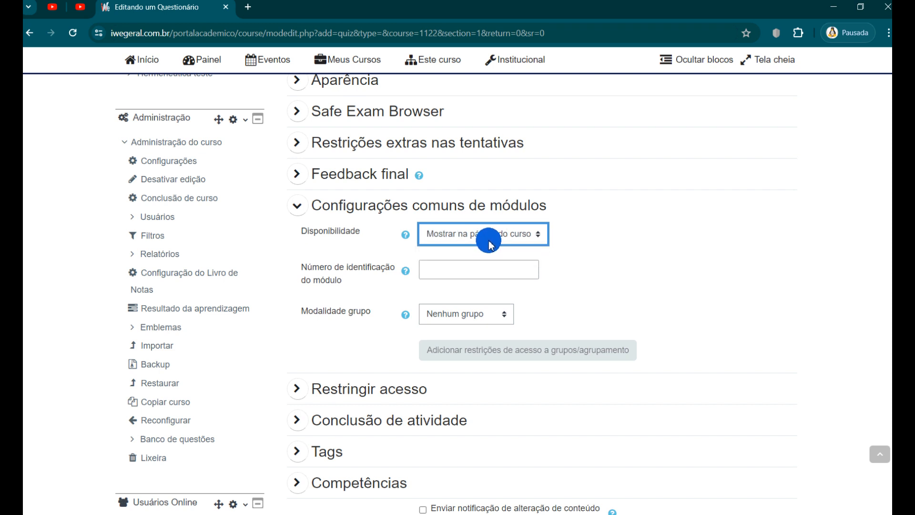
left_click(488, 237)
left_click(487, 261)
left_click(486, 234)
left_click(470, 248)
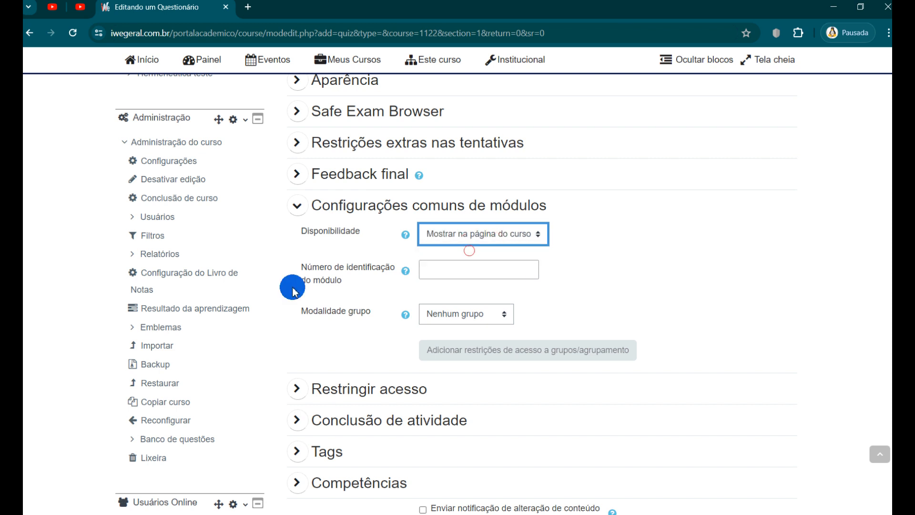
left_click(304, 209)
Expand Restringir acesso and add a Data restriction to the questionnaire
left_click(300, 234)
left_click(446, 290)
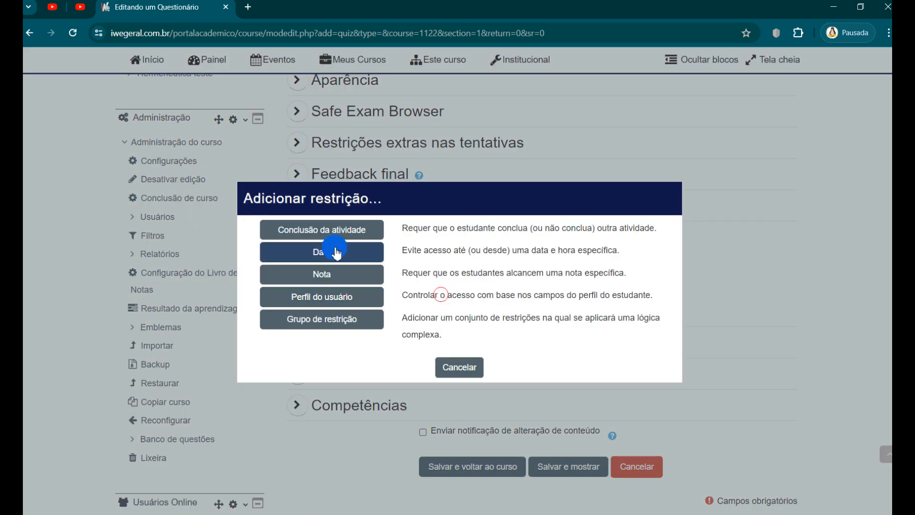
left_click(318, 252)
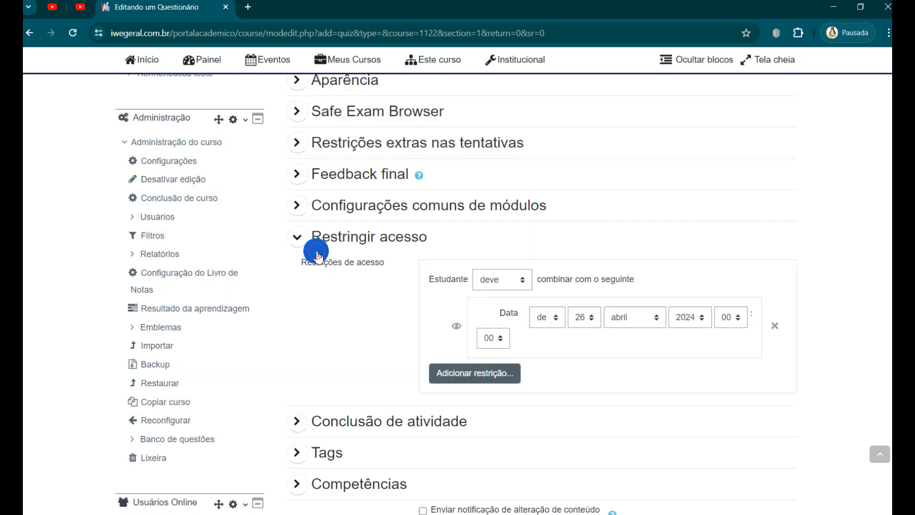
Set the access restriction to não deve for the student, with the date condition até and day 27
left_click(521, 285)
left_click(500, 301)
left_click(515, 317)
left_click(512, 342)
left_click(549, 318)
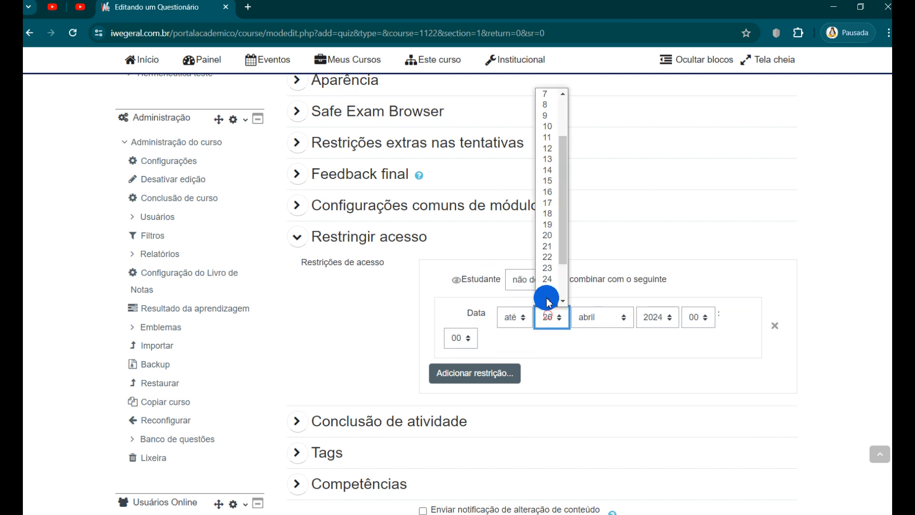
scroll(551, 241, "down", 2)
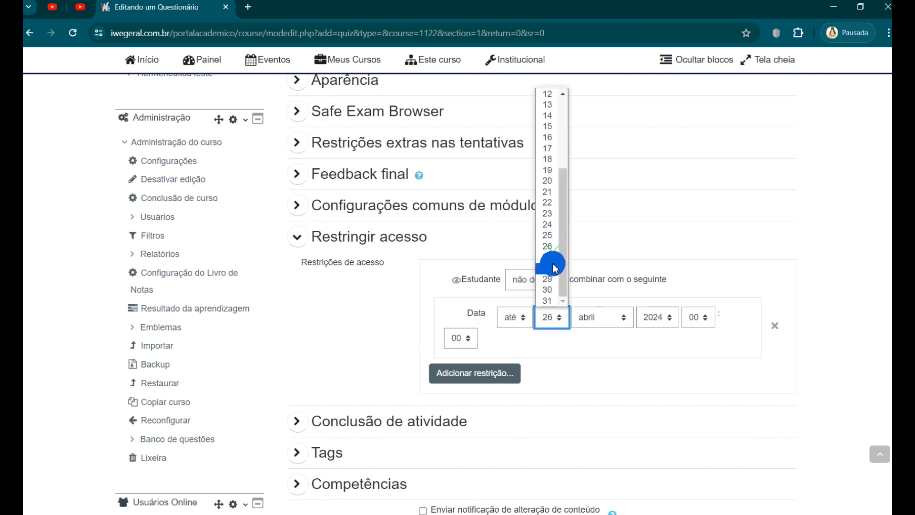
left_click(554, 255)
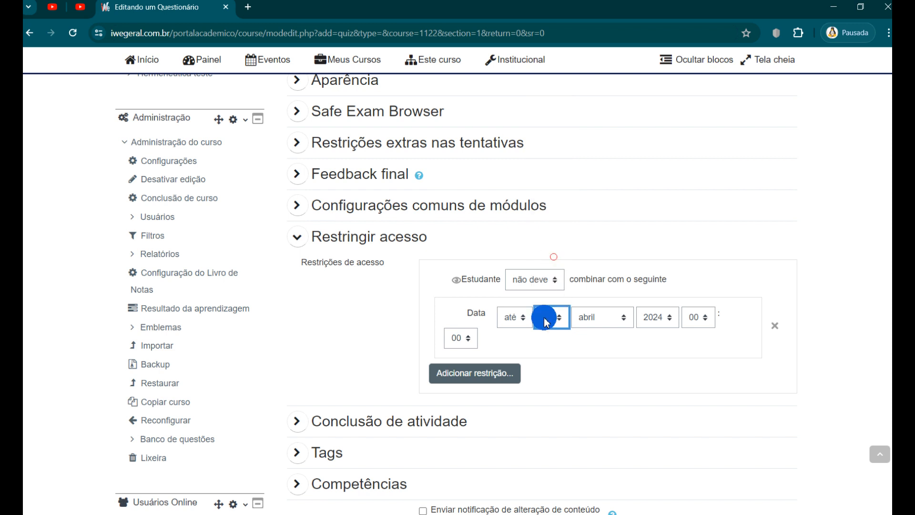
Examine the year, hour and direction choices of the date restriction and the other restriction types that can be added
left_click(662, 316)
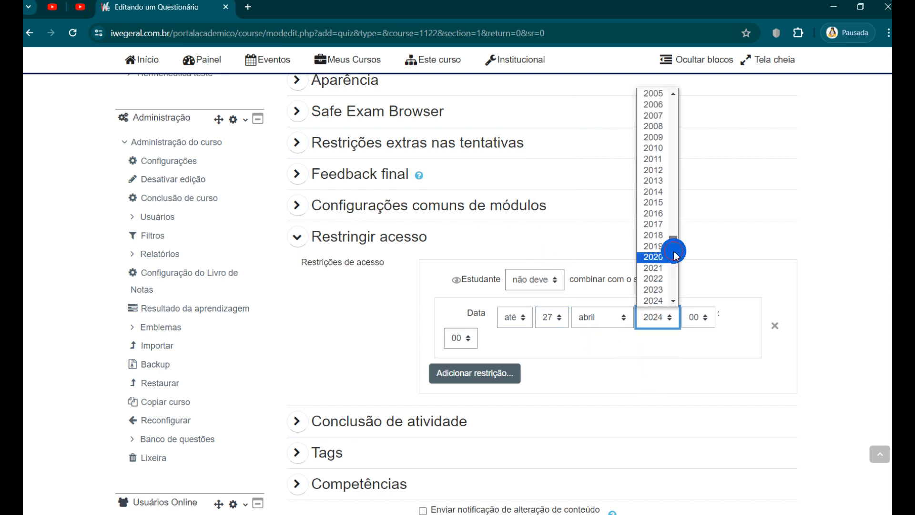
left_click_drag(676, 255, 656, 100)
left_click(828, 180)
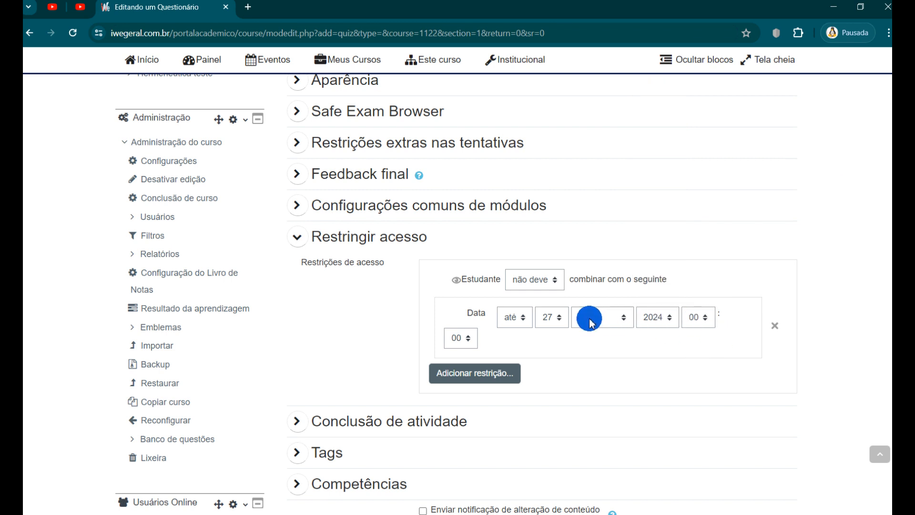
left_click_drag(697, 323, 696, 94)
left_click(842, 344)
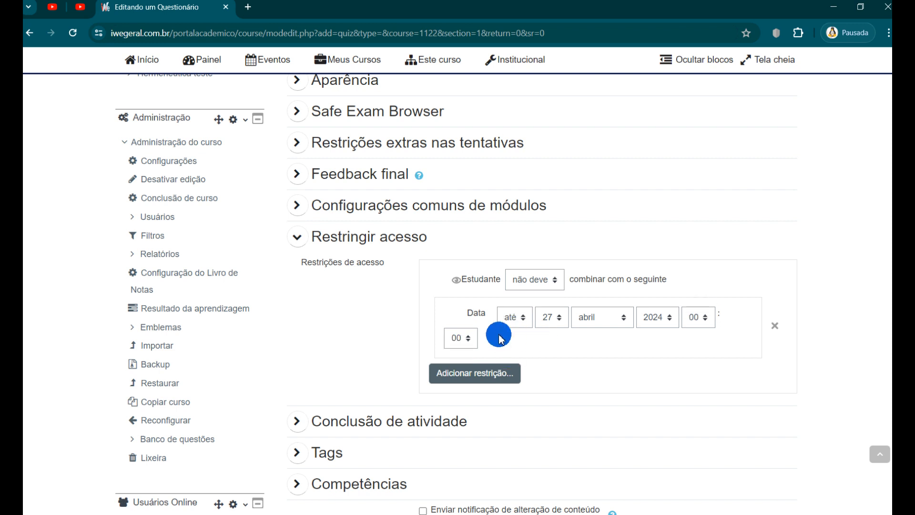
left_click(511, 316)
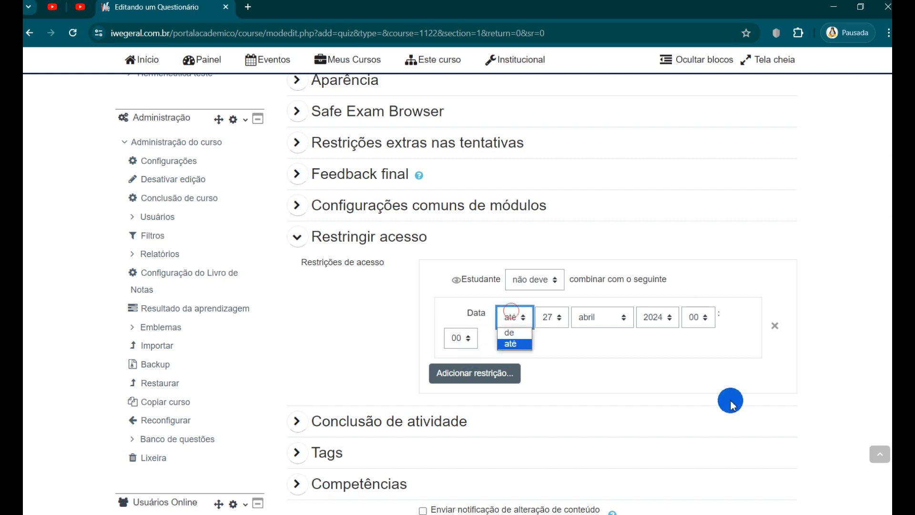
left_click(803, 301)
left_click(469, 374)
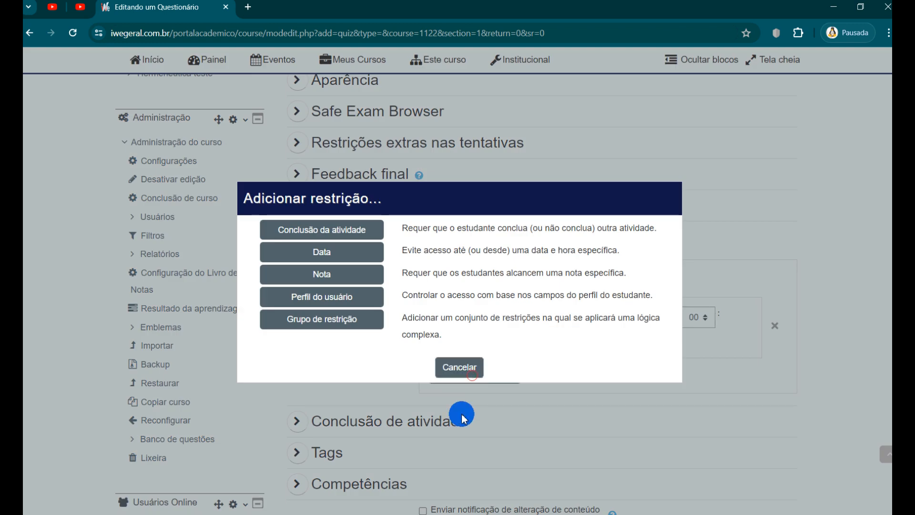
left_click(460, 367)
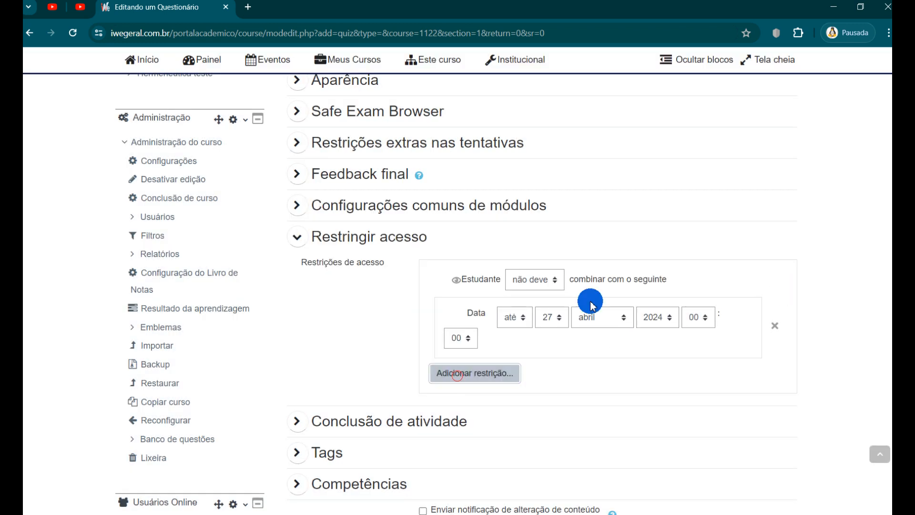
scroll(437, 407, "down", 2)
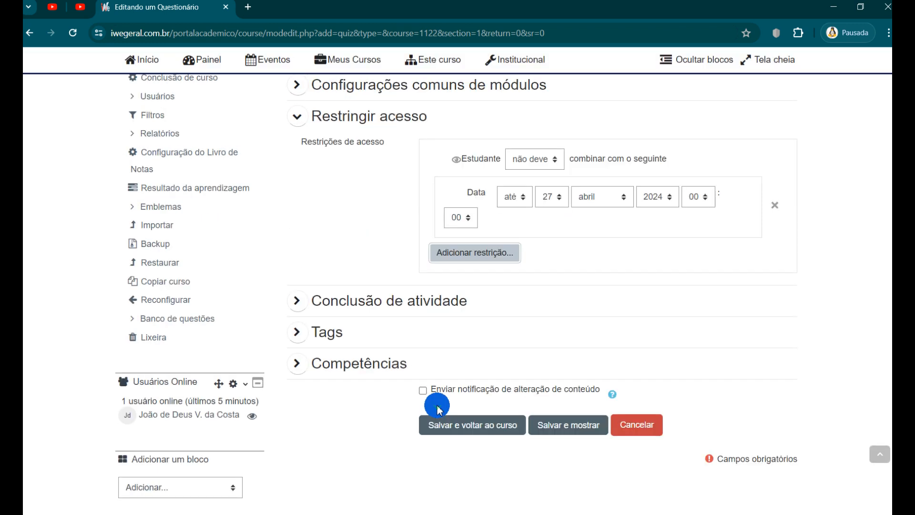
In Conclusão de atividade, try Não indicar a conclusão de atividade as tracking and restore Os estudantes podem marcar manualmente a atividade como concluída
left_click(297, 300)
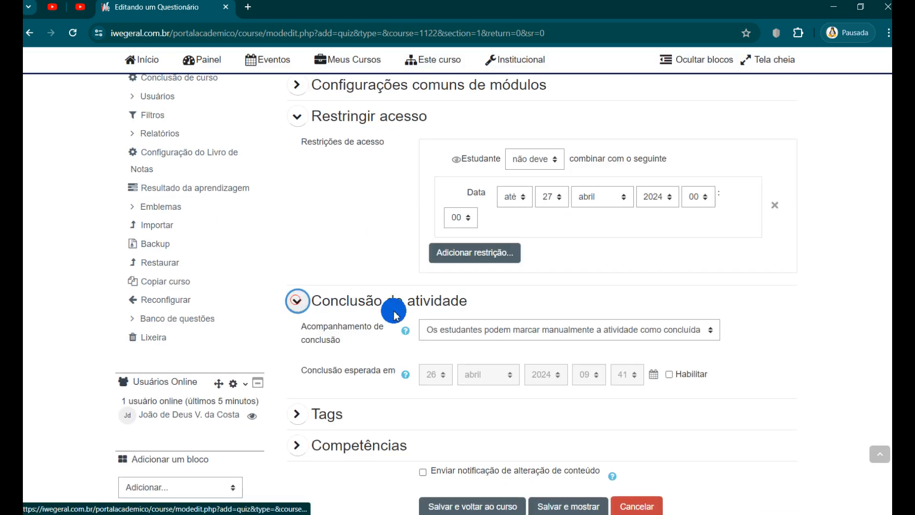
left_click(440, 334)
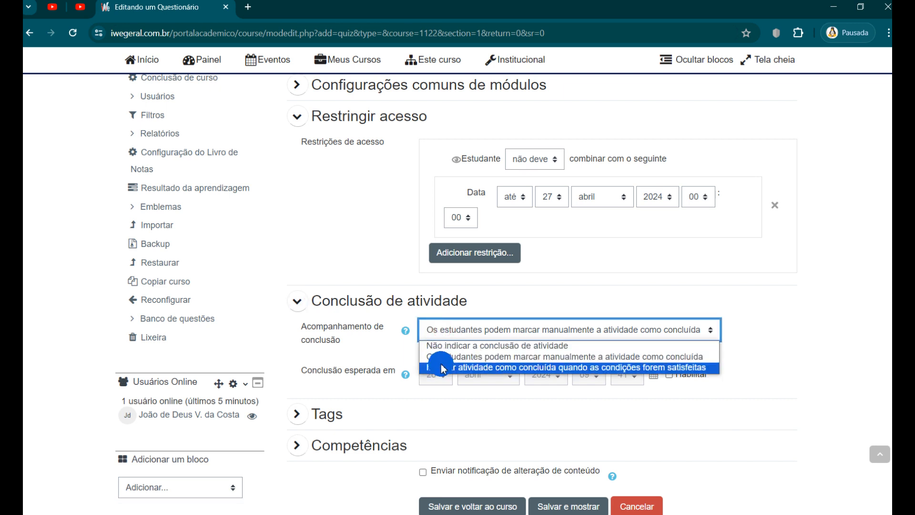
left_click(447, 346)
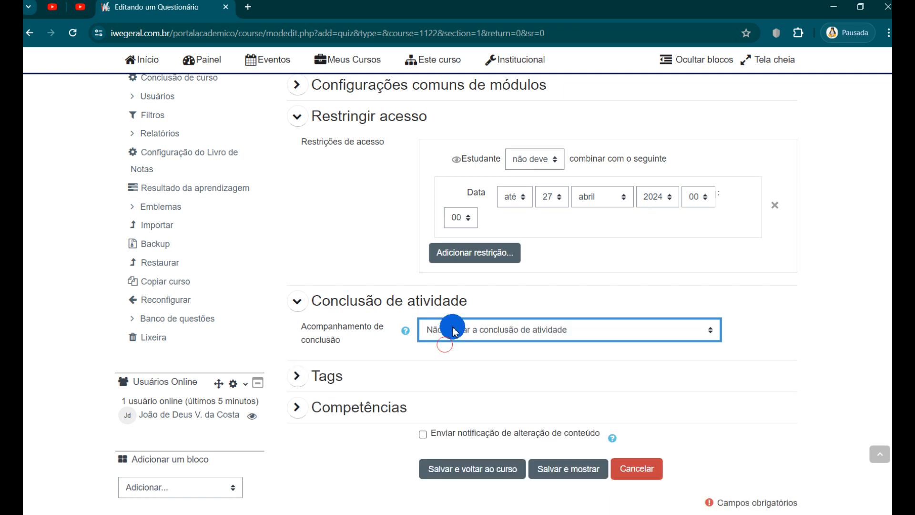
left_click(449, 332)
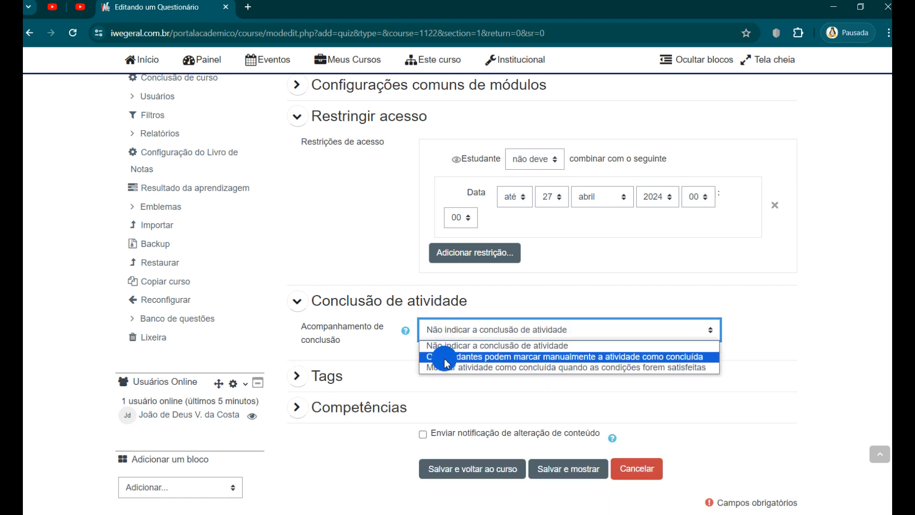
left_click(447, 358)
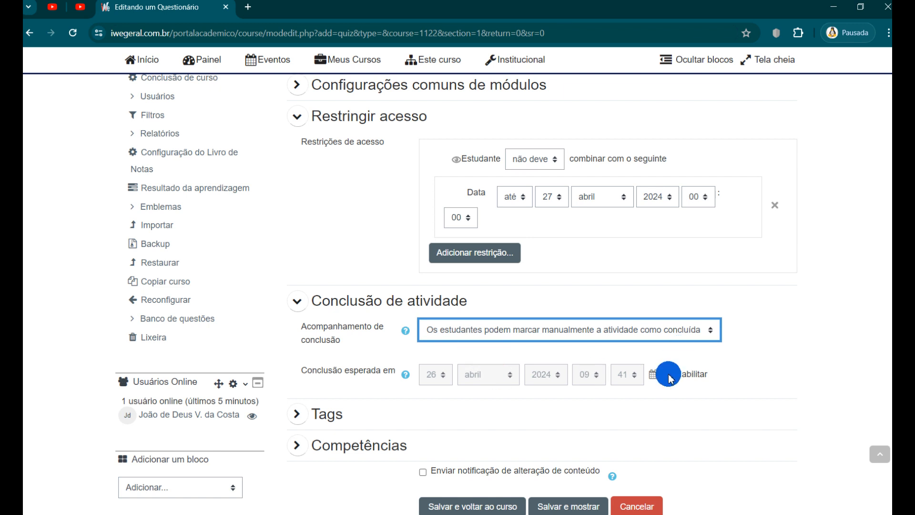
Try completion tracking Mostrar atividade como concluída quando as condições forem satisfeitas, and return to manual marking by students
left_click(570, 330)
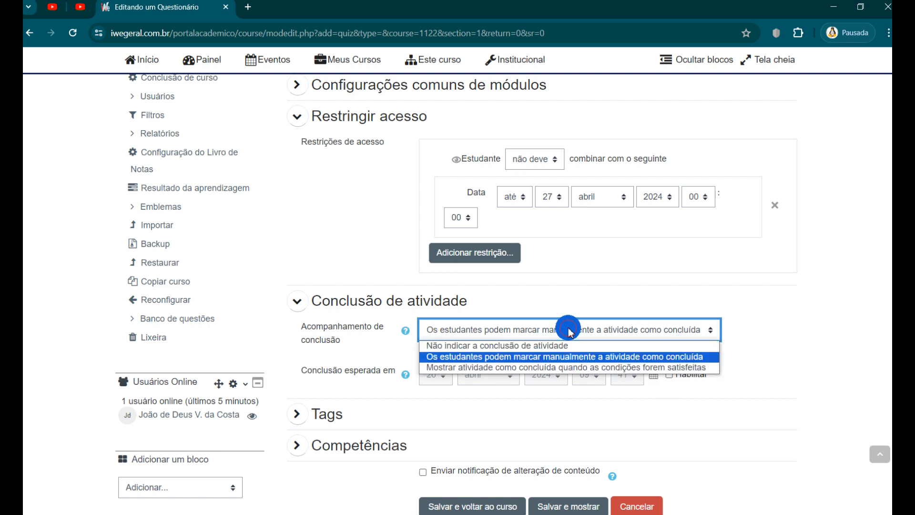
left_click(572, 368)
scroll(479, 408, "down", 1)
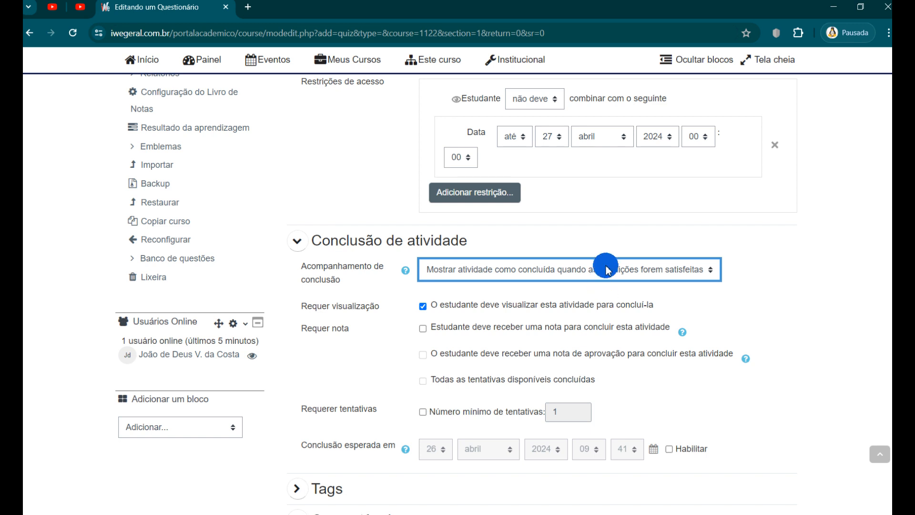
left_click(580, 266)
left_click(474, 295)
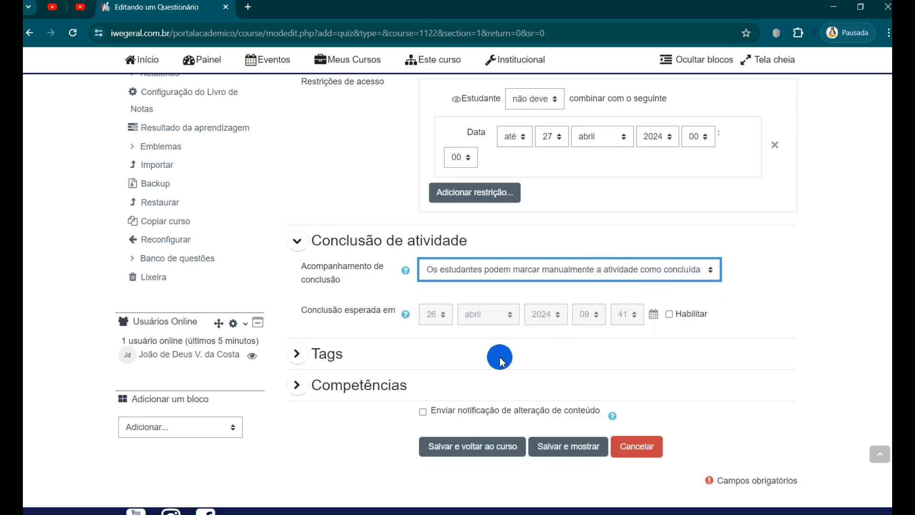
Save the questionnaire settings and display the questionnaire
scroll(368, 351, "down", 1)
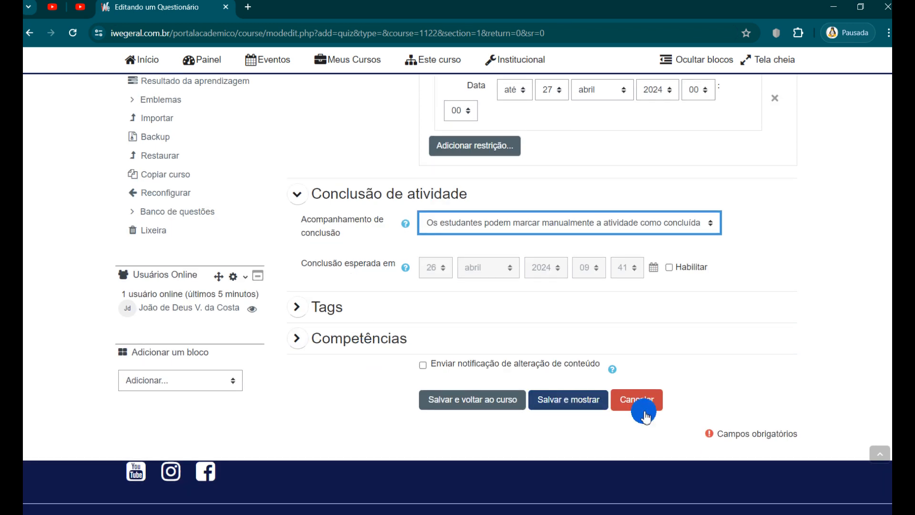
scroll(553, 419, "up", 5)
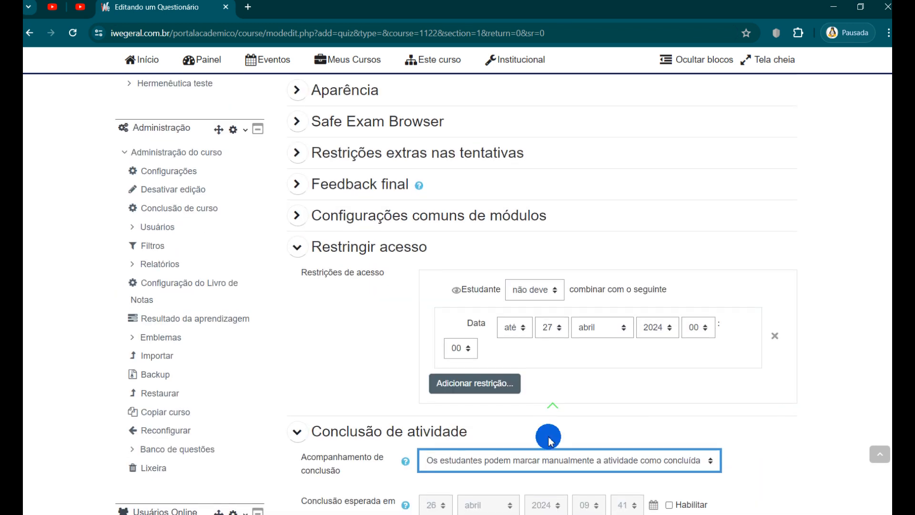
scroll(605, 432, "down", 4)
left_click(568, 465)
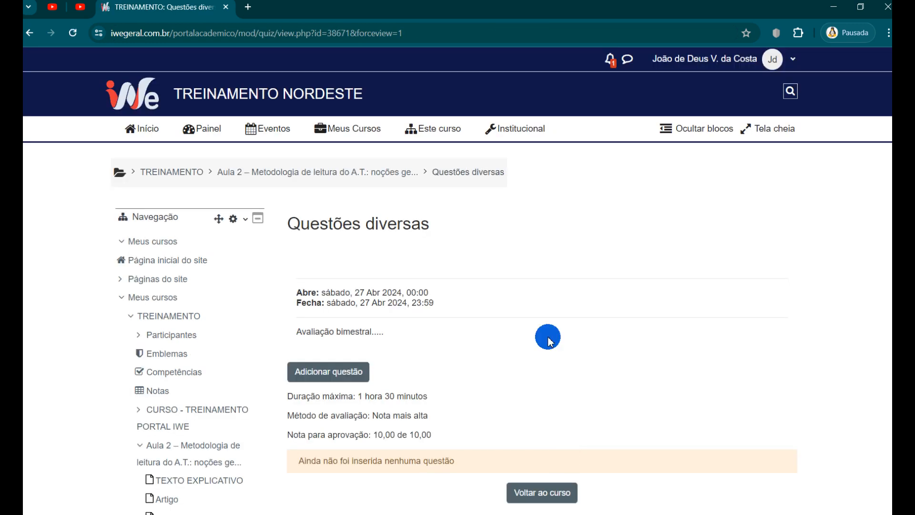
Review the summary page of Questões diversas and return to the TREINAMENTO course page
scroll(547, 336, "down", 4)
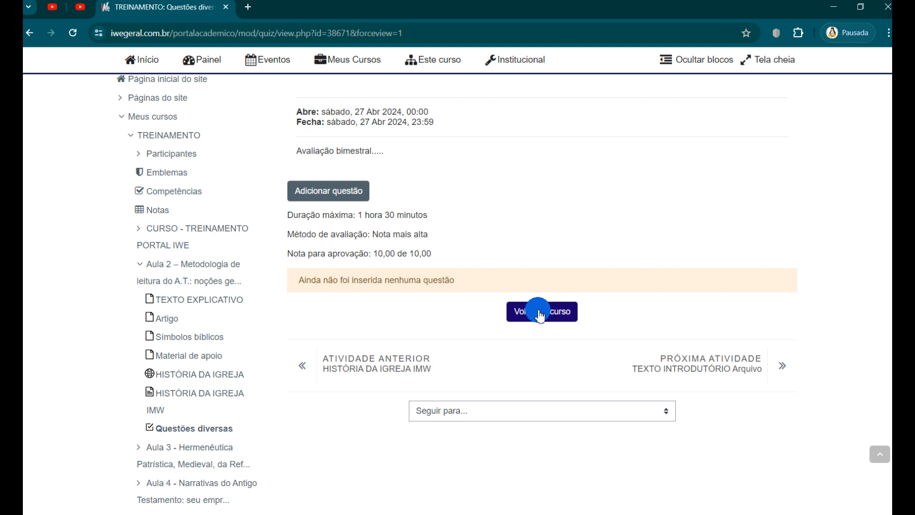
scroll(540, 316, "up", 1)
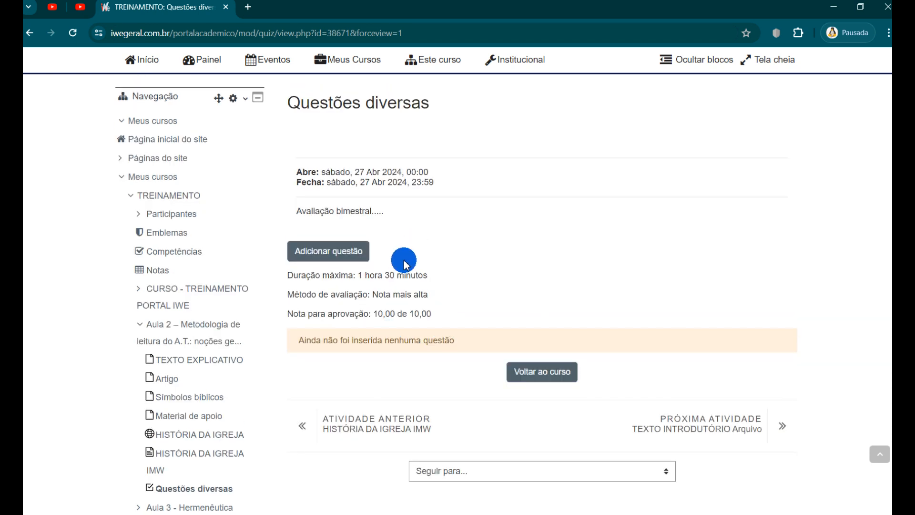
scroll(429, 334, "up", 2)
scroll(482, 445, "down", 2)
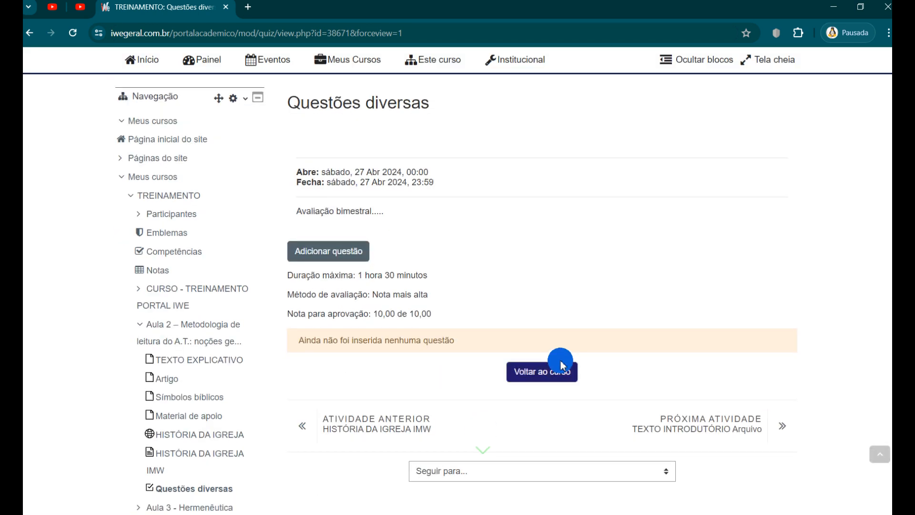
left_click(547, 374)
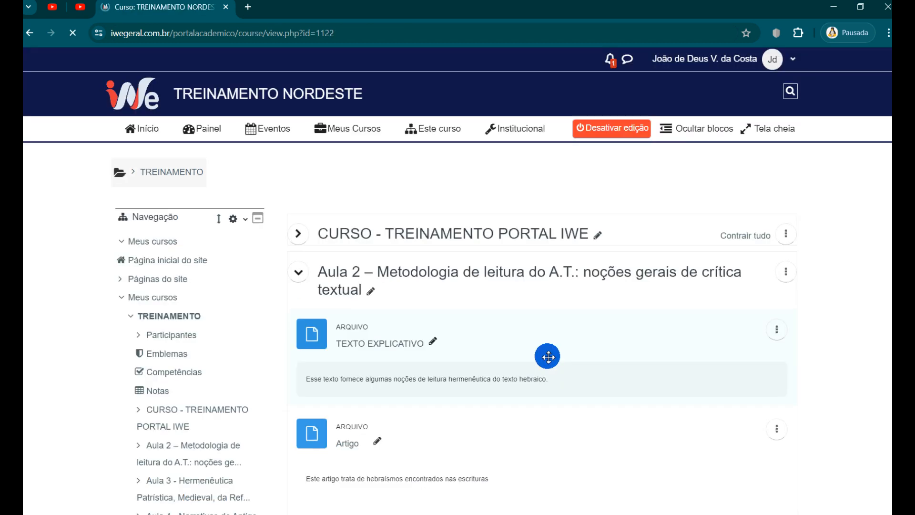
Rename the questionnaire Questões diversas in Aula 2 as Avaliaçaõ sobre o conteúdo estudado
scroll(547, 355, "down", 8)
scroll(413, 290, "down", 12)
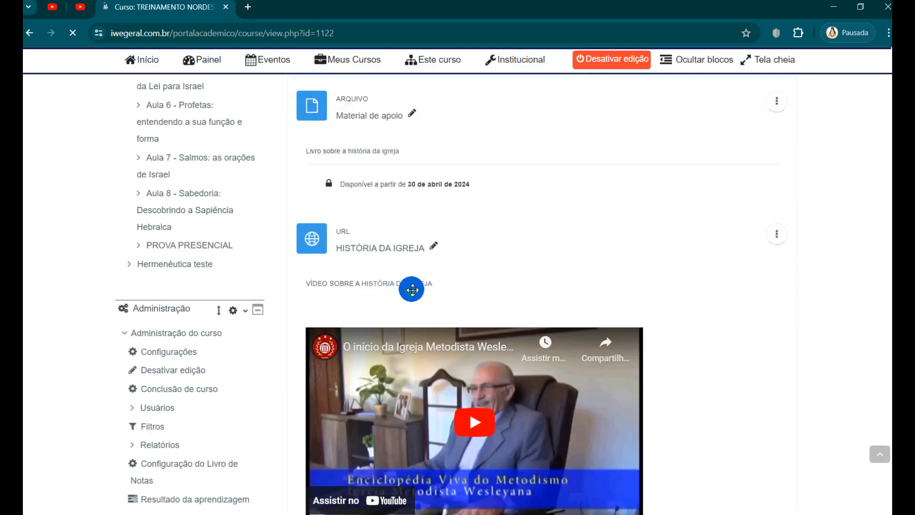
scroll(413, 289, "down", 3)
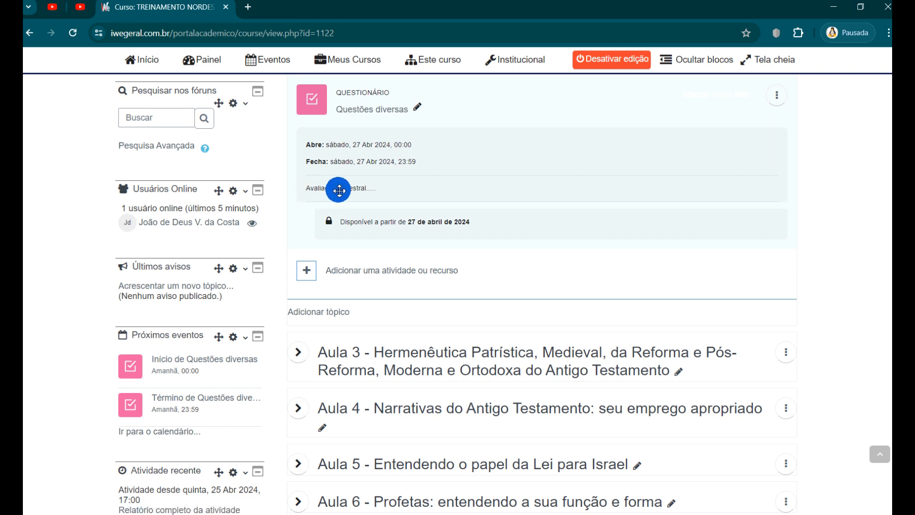
scroll(383, 202, "up", 1)
scroll(384, 201, "up", 1)
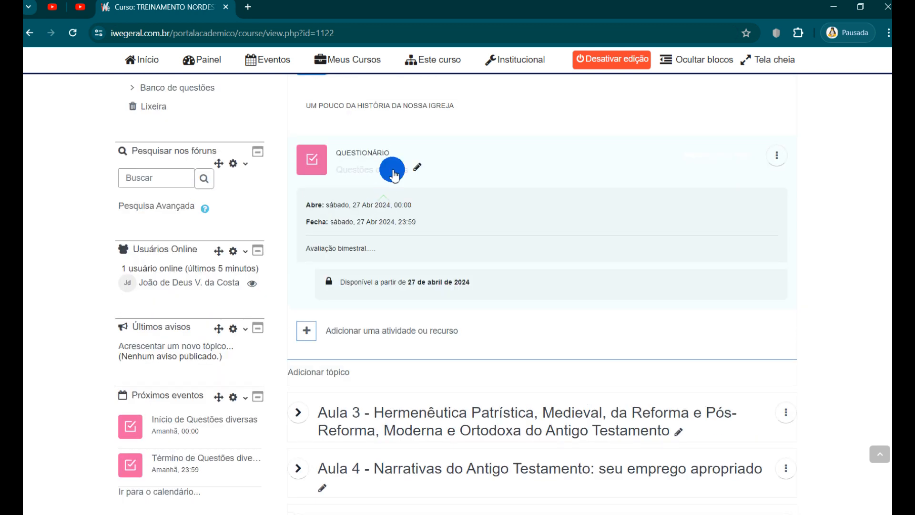
left_click(415, 171)
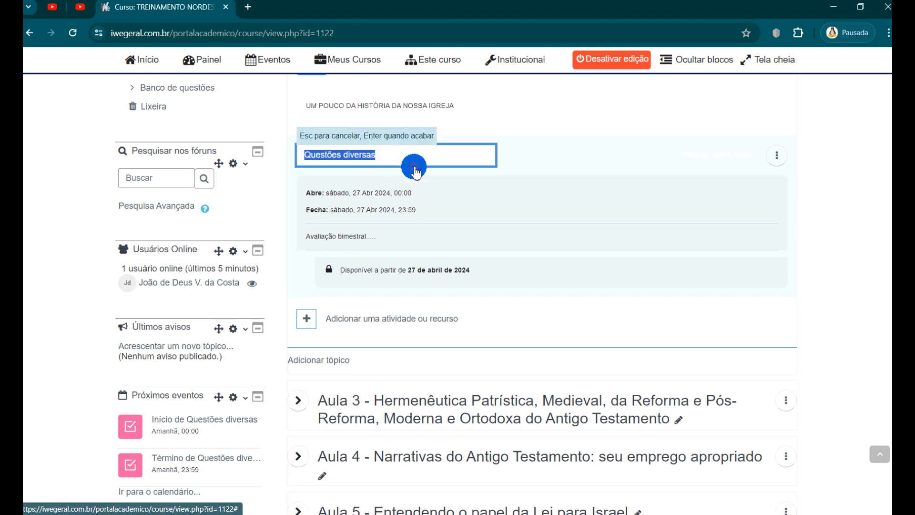
left_click(396, 158)
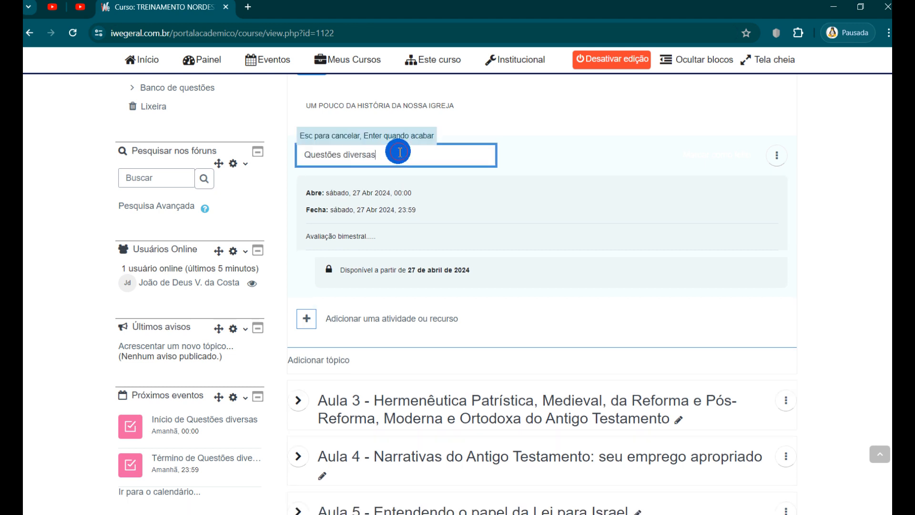
left_click_drag(399, 152, 347, 149)
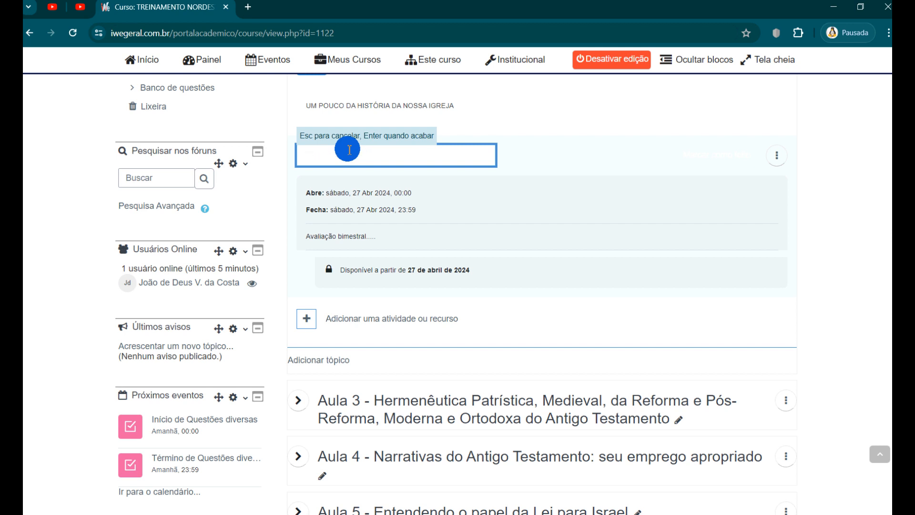
scroll(411, 196, "up", 1)
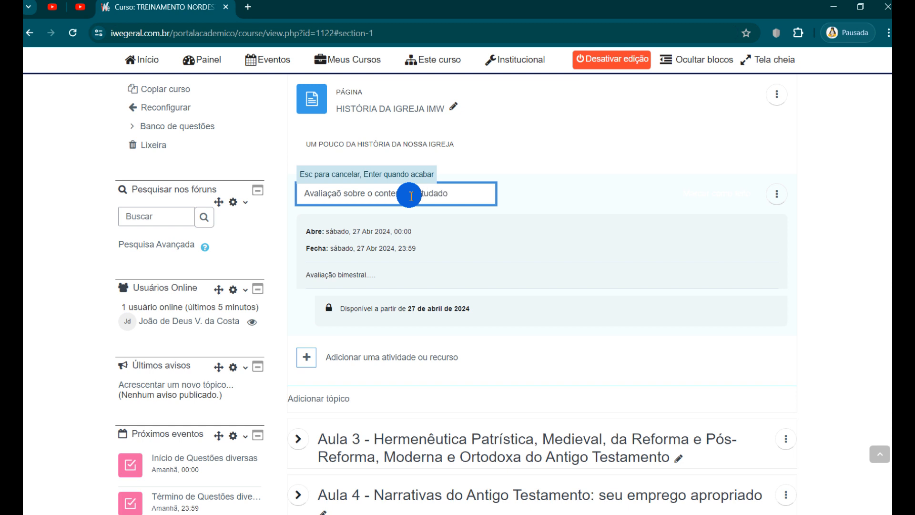
key("Return")
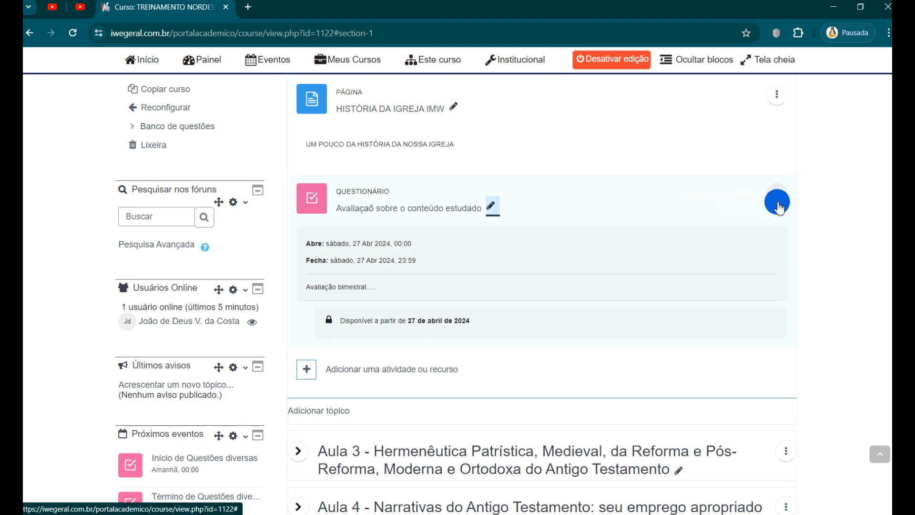
Open the questionnaire Avaliaçaõ sobre o conteúdo estudado and look over its dates, duration, grading method and passing grade
scroll(441, 247, "up", 5)
scroll(441, 247, "down", 5)
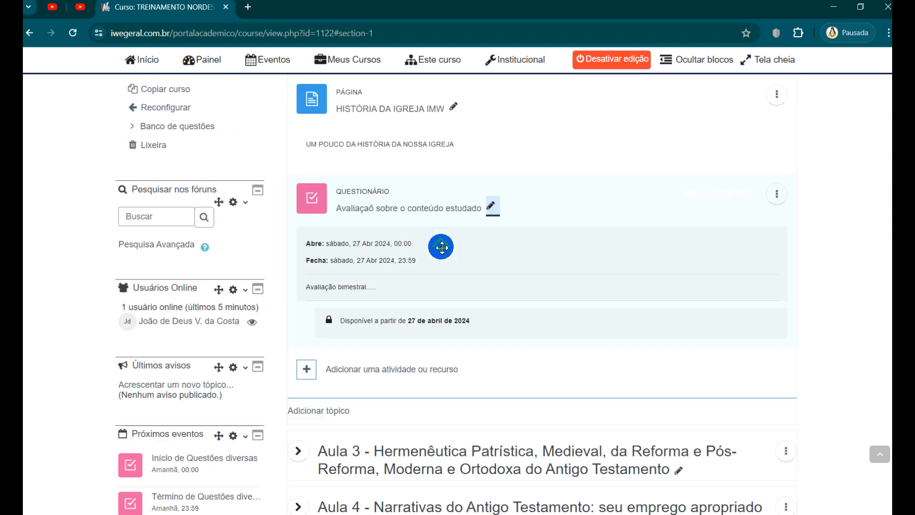
left_click(435, 214)
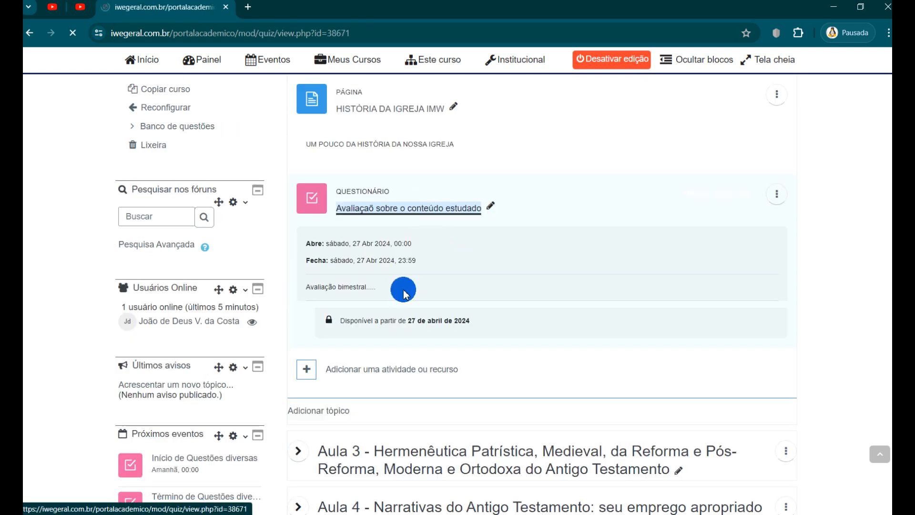
scroll(510, 374, "down", 6)
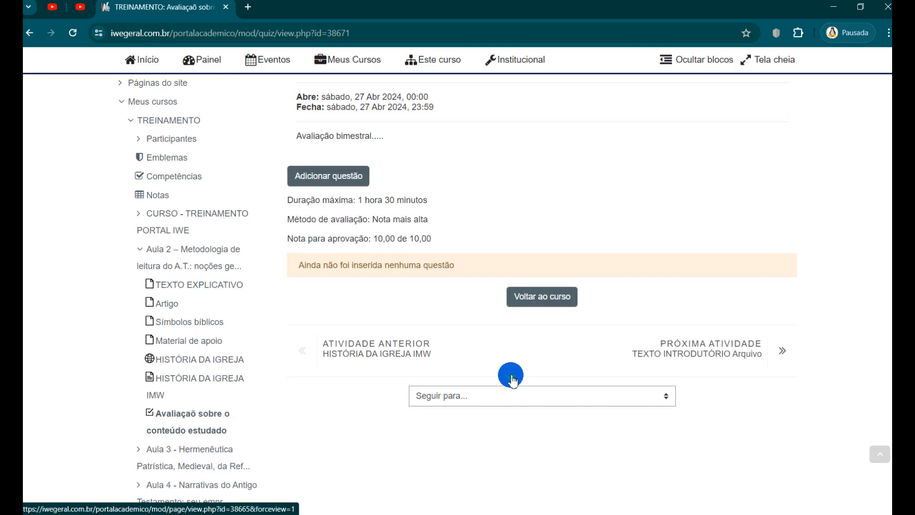
scroll(490, 266, "up", 5)
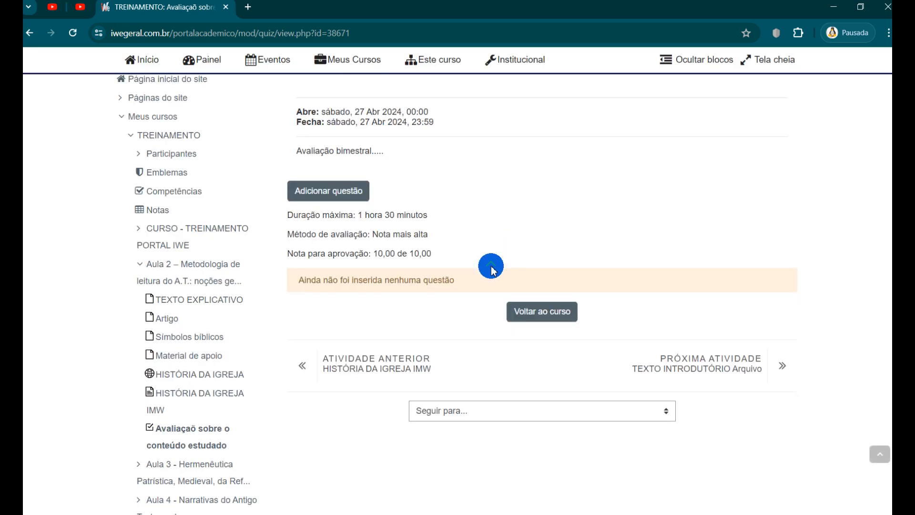
scroll(420, 209, "down", 3)
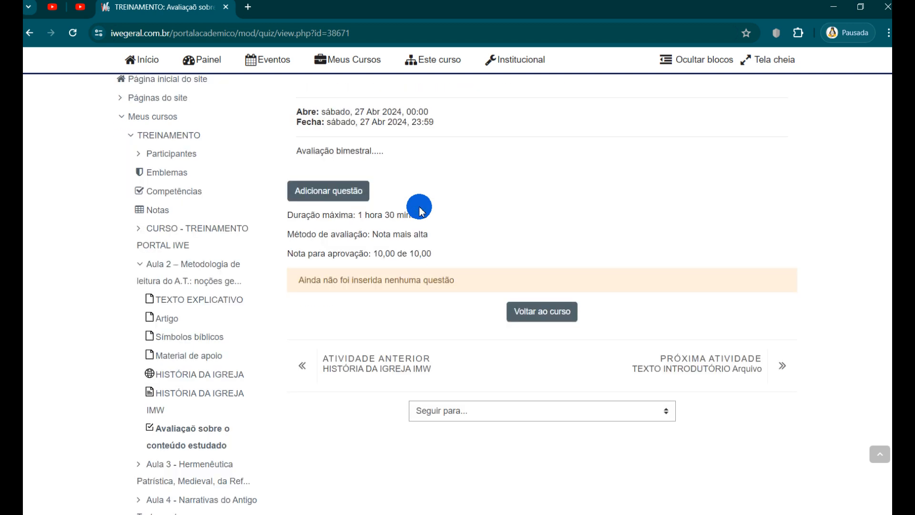